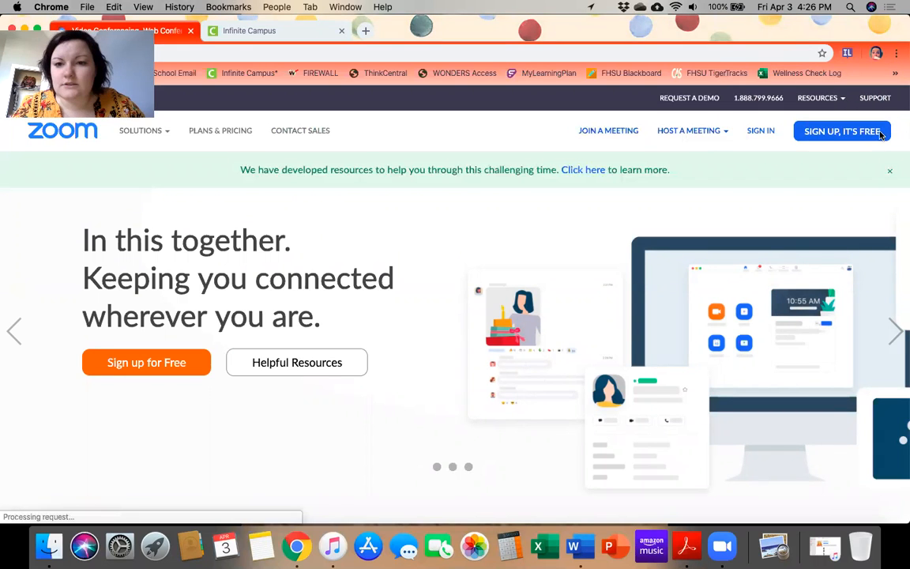
# Sign in to the Zoom account and view the profile from the avatar menu
pyautogui.click(759, 133)
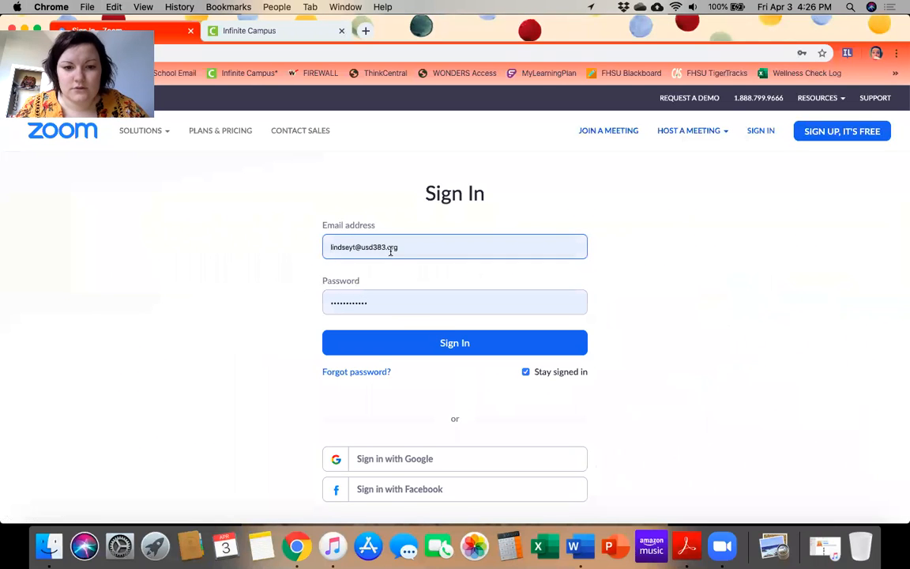
pyautogui.click(397, 341)
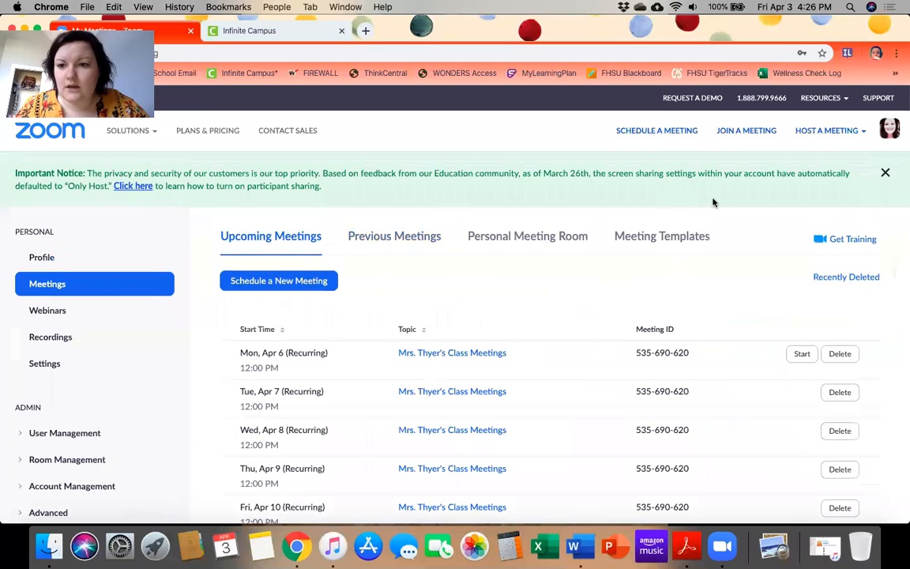
pyautogui.click(890, 132)
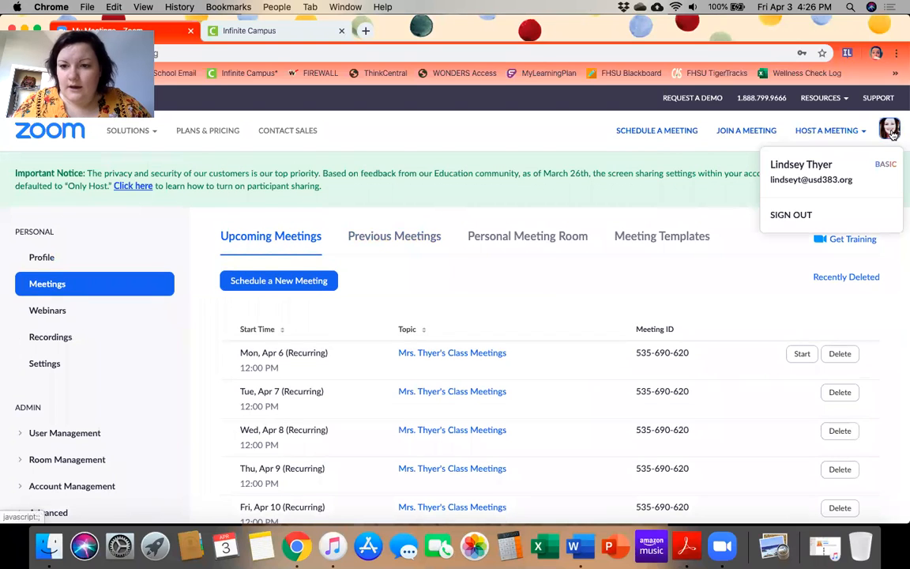
pyautogui.click(828, 170)
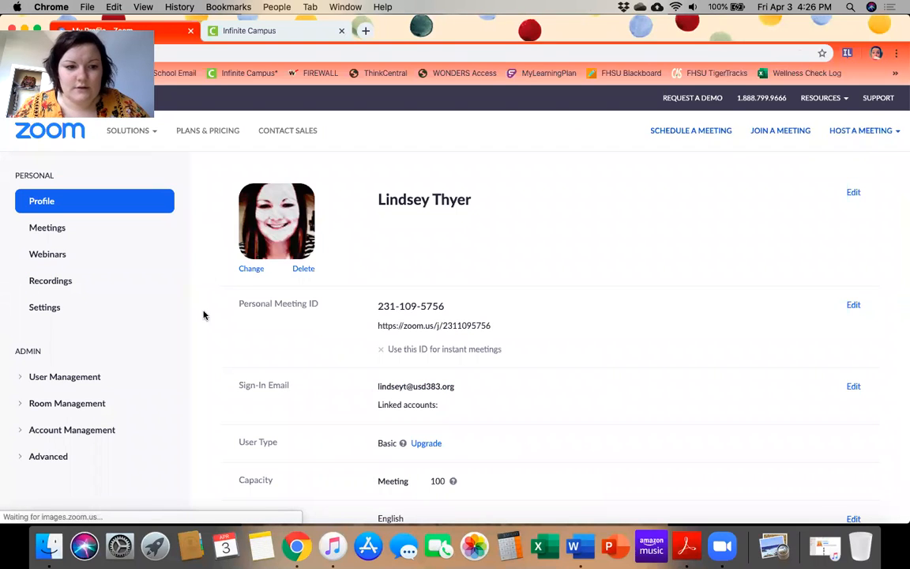
# Return to Meetings and scroll through the daily 12:00 PM recurring class meetings
pyautogui.click(57, 258)
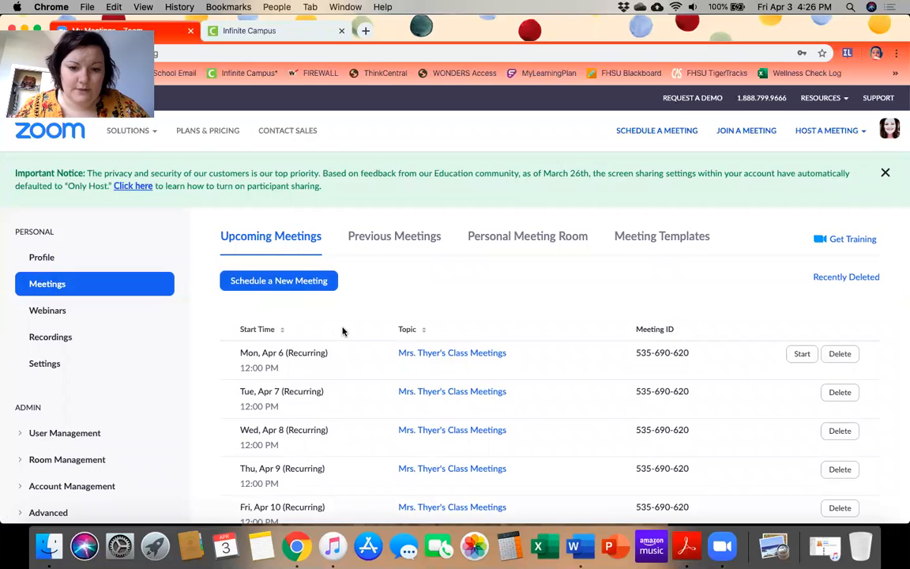
pyautogui.scroll(-3, 352, 443)
pyautogui.scroll(-10, 352, 442)
pyautogui.scroll(15, 352, 443)
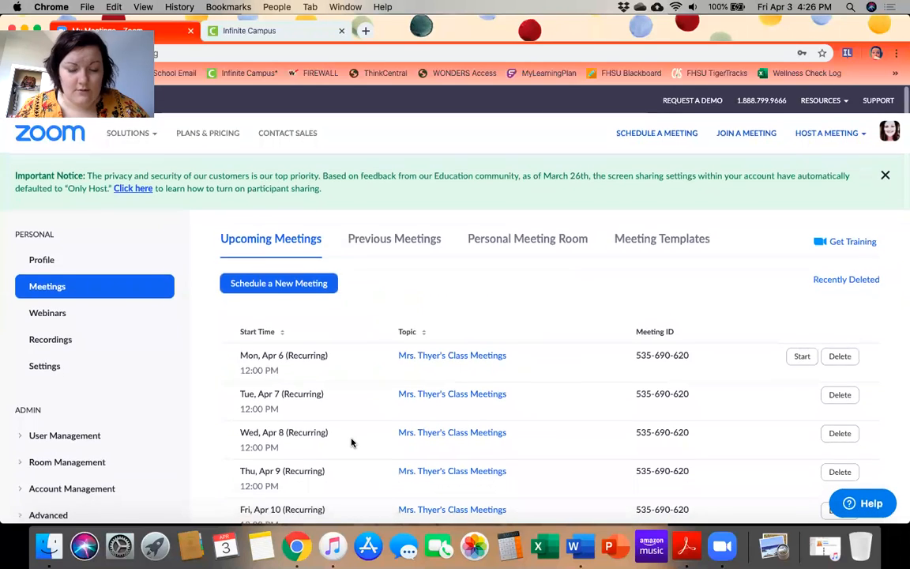
pyautogui.scroll(1, 353, 442)
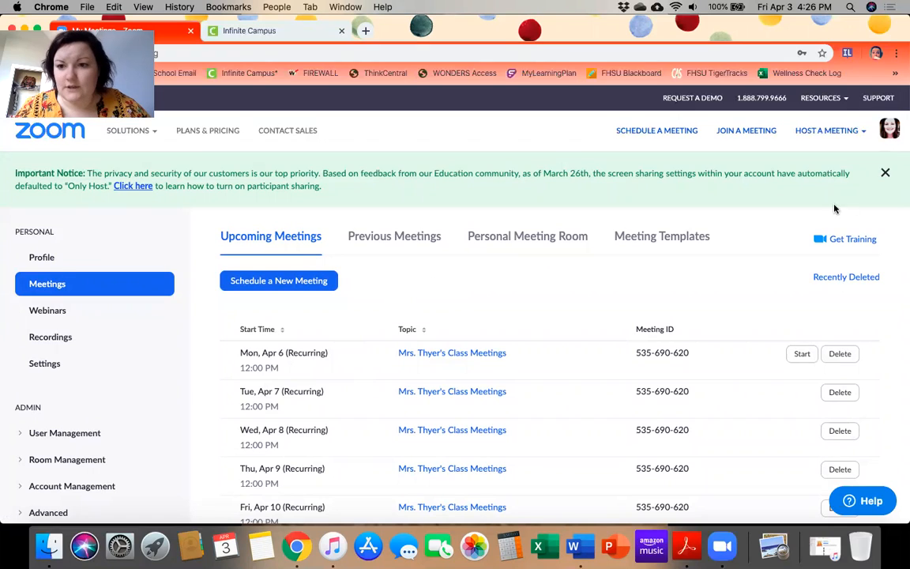
# Start a new scheduled meeting titled 'Test' with the description 'Test Test'
pyautogui.click(648, 133)
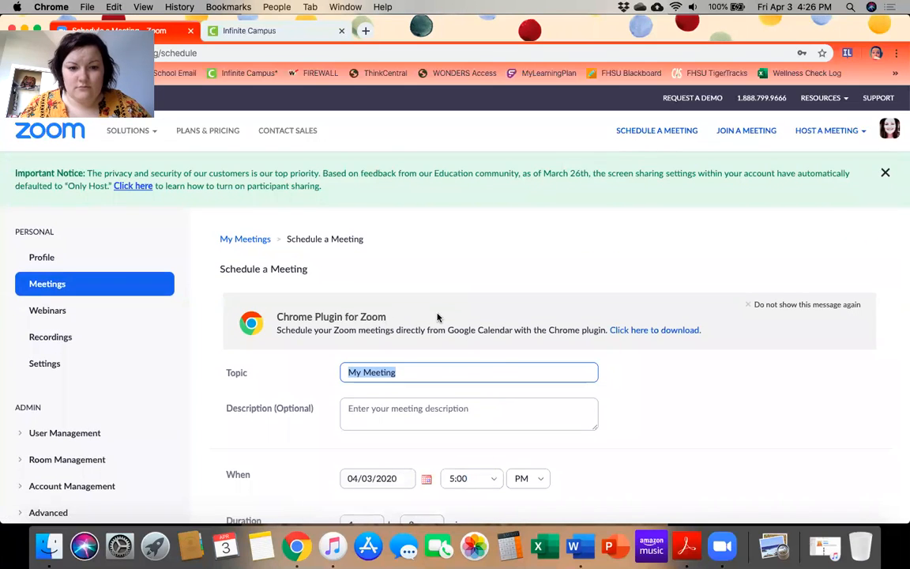
pyautogui.scroll(-2, 437, 315)
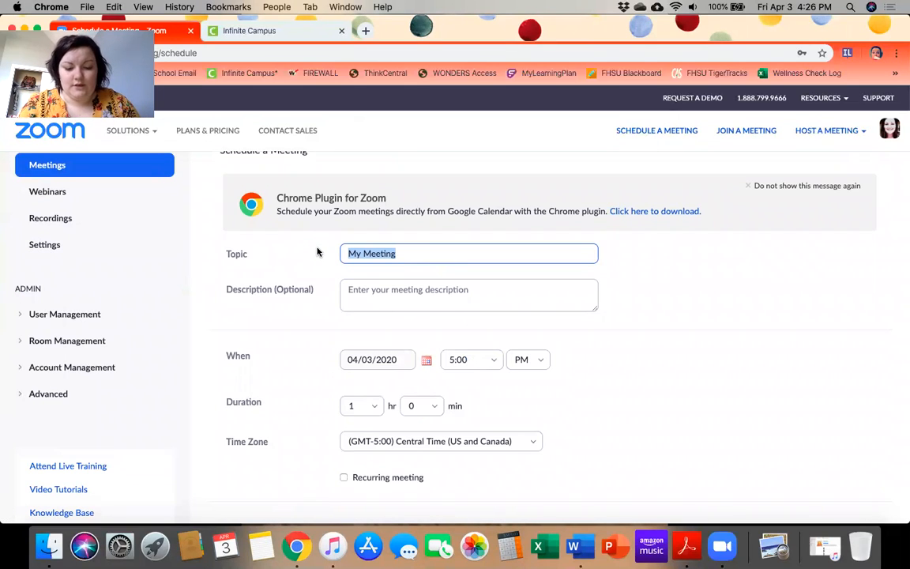
pyautogui.write('Test')
pyautogui.click(414, 299)
pyautogui.write('Test Test')
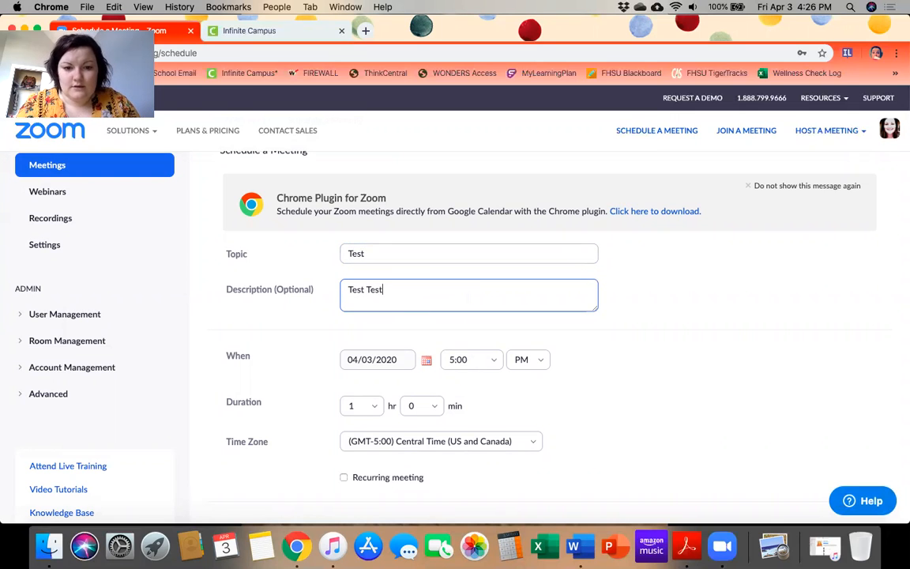
pyautogui.click(309, 332)
pyautogui.scroll(-3, 309, 332)
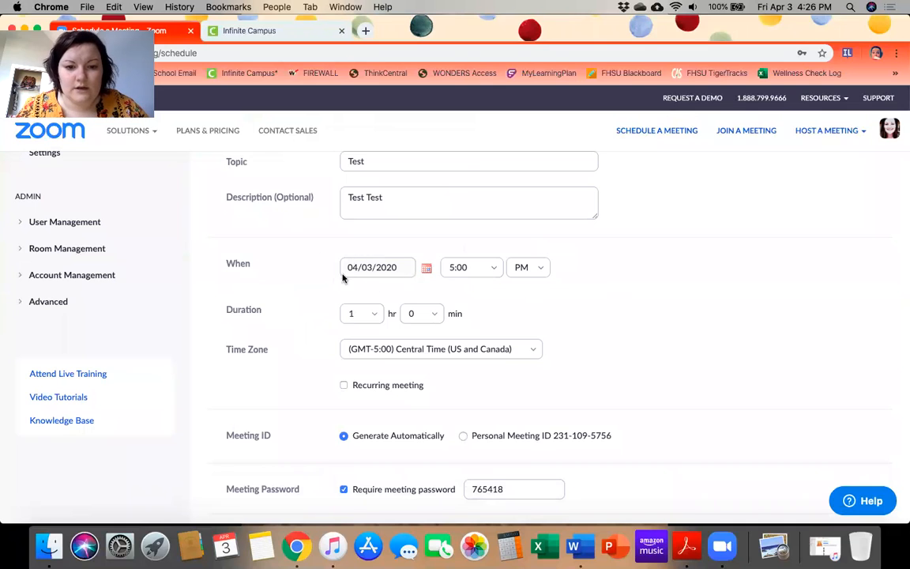
# Set the start date to April 6, 2020 and make the meeting recur daily
pyautogui.click(429, 270)
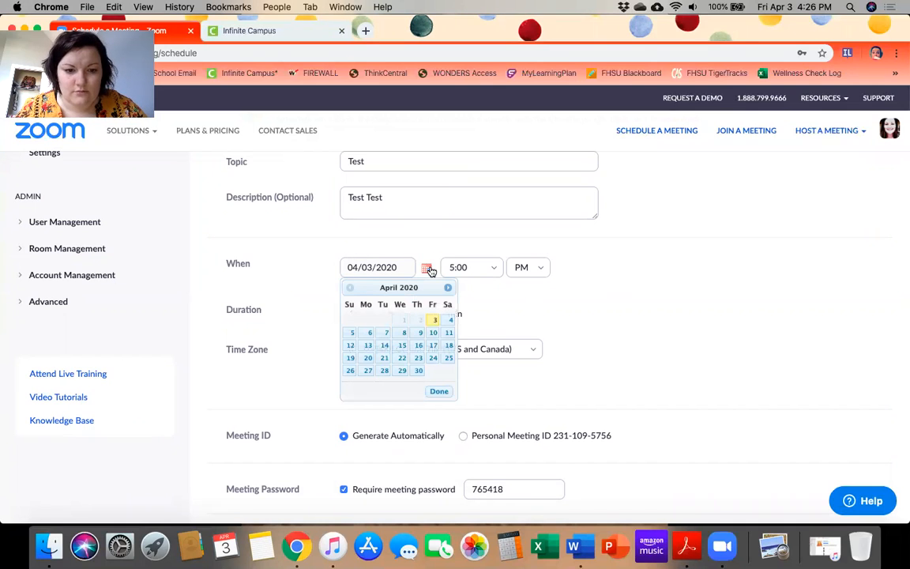
pyautogui.click(367, 335)
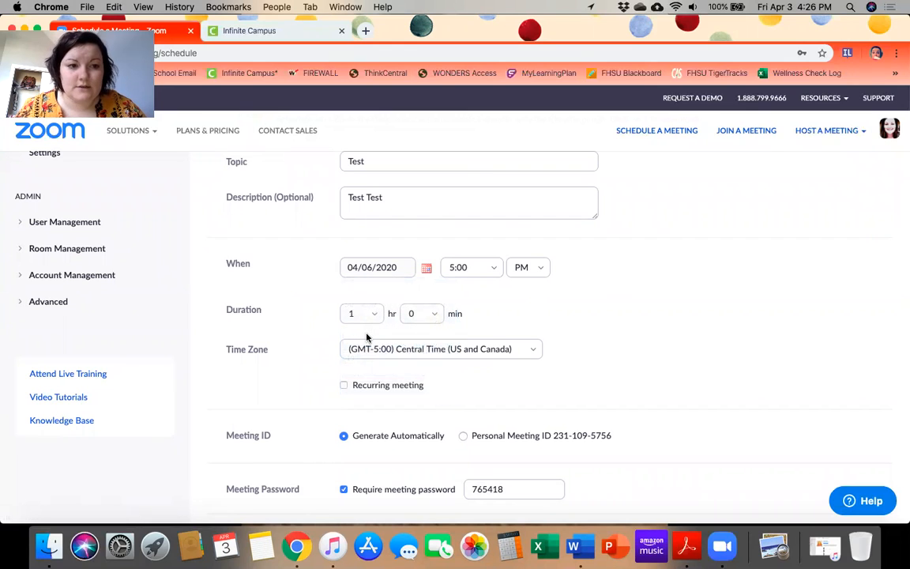
pyautogui.click(344, 386)
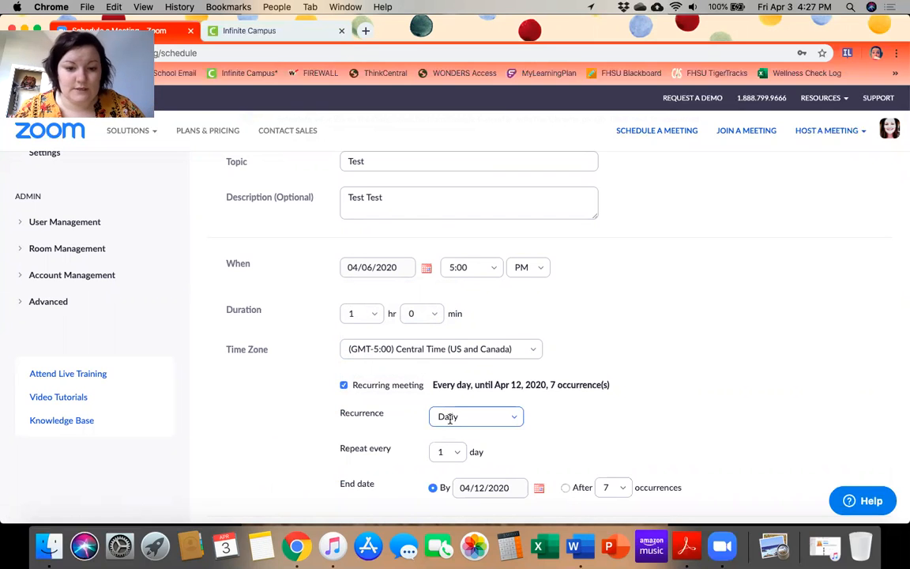
pyautogui.click(507, 418)
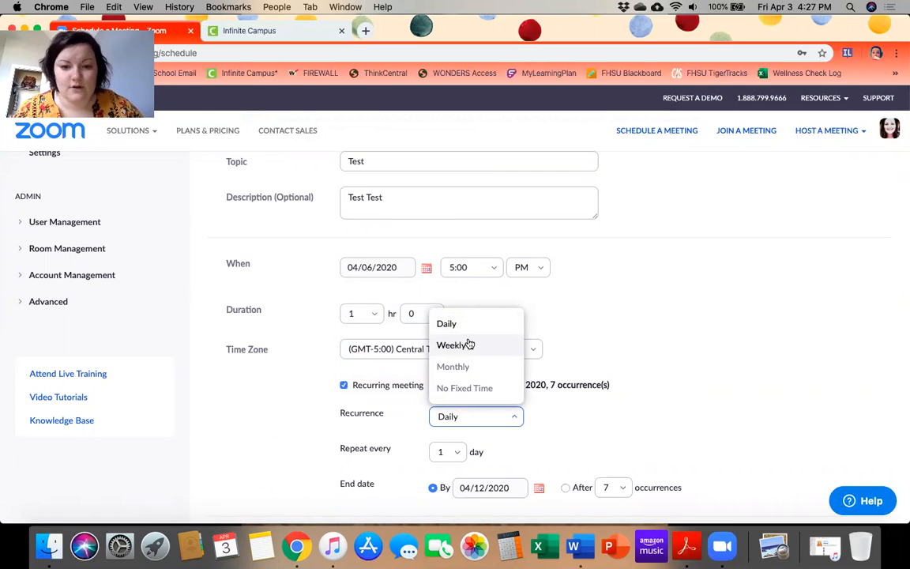
pyautogui.click(592, 351)
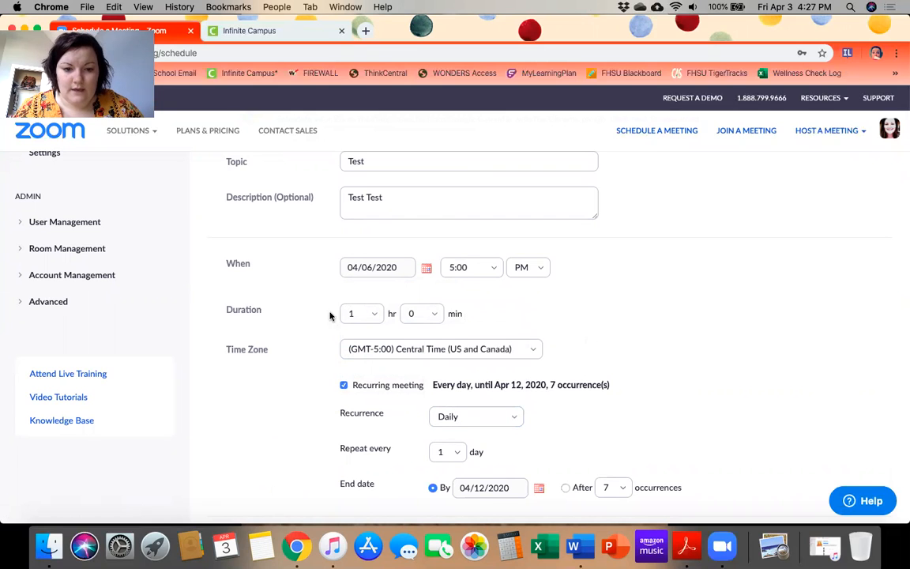
# Set the duration to 0 hr 45 min and the start time to 12:00 PM
pyautogui.click(374, 318)
pyautogui.click(352, 341)
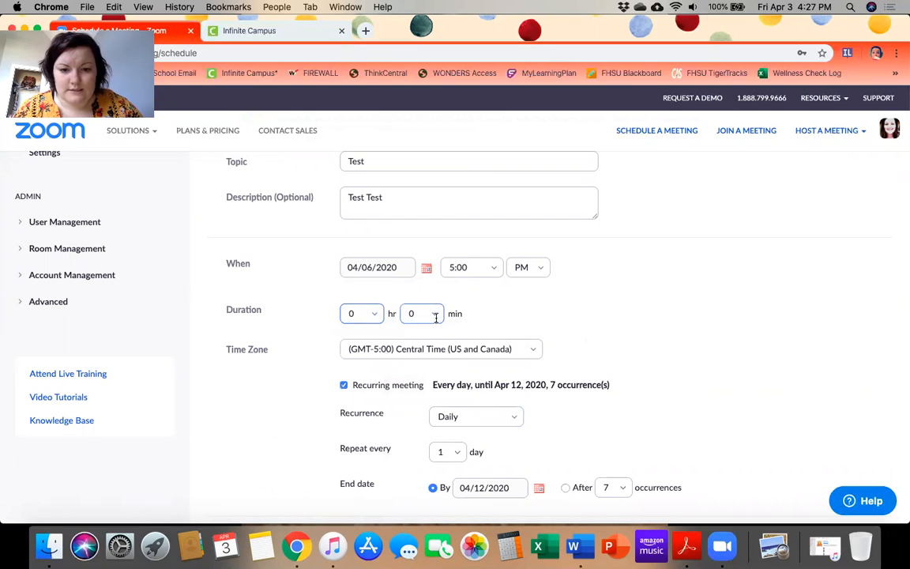
pyautogui.click(433, 316)
pyautogui.click(415, 405)
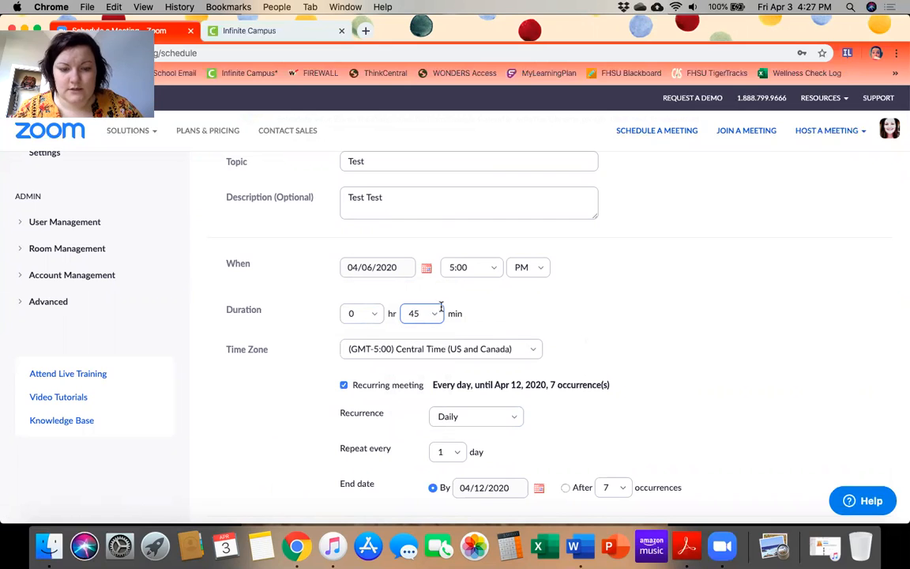
pyautogui.click(493, 270)
pyautogui.click(482, 297)
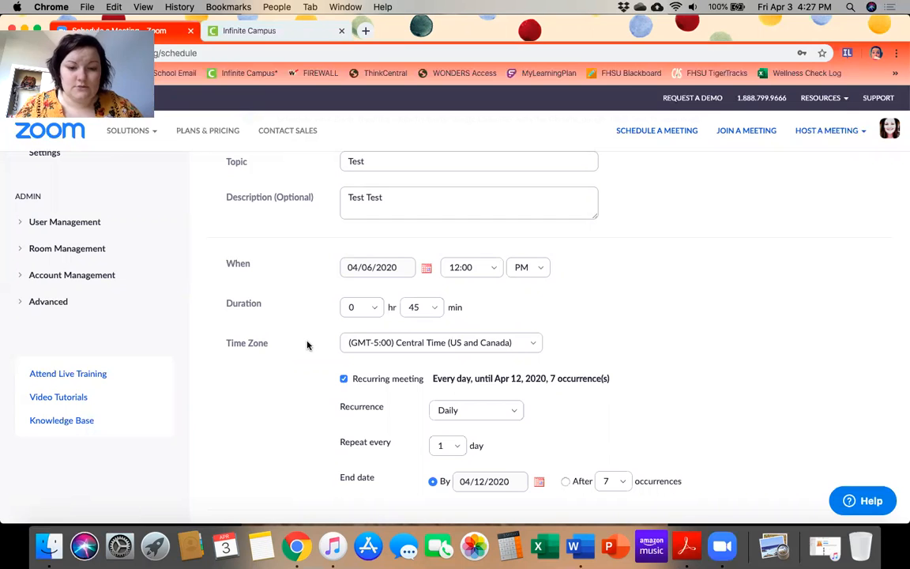
# Keep the daily recurrence repeating every 1 day
pyautogui.scroll(-3, 282, 399)
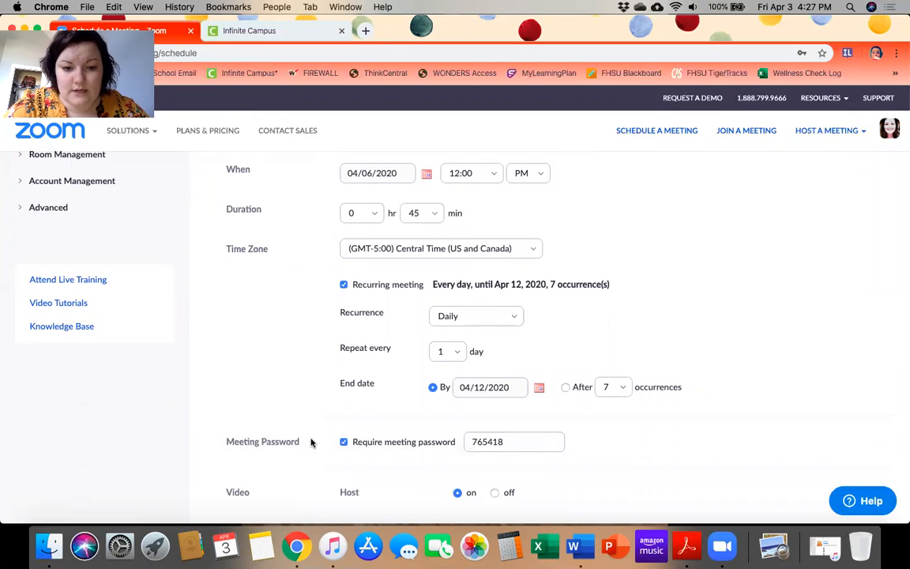
pyautogui.click(457, 352)
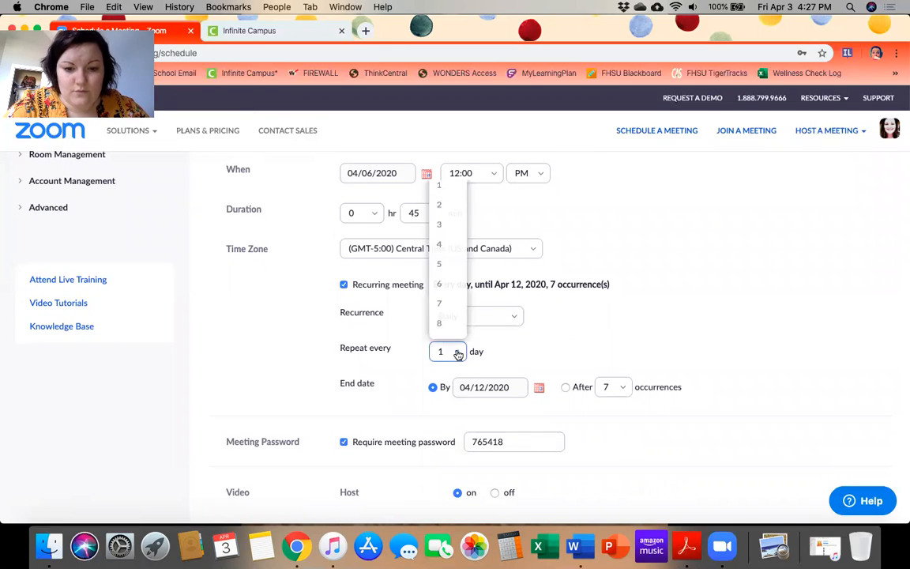
pyautogui.click(457, 353)
pyautogui.click(457, 353)
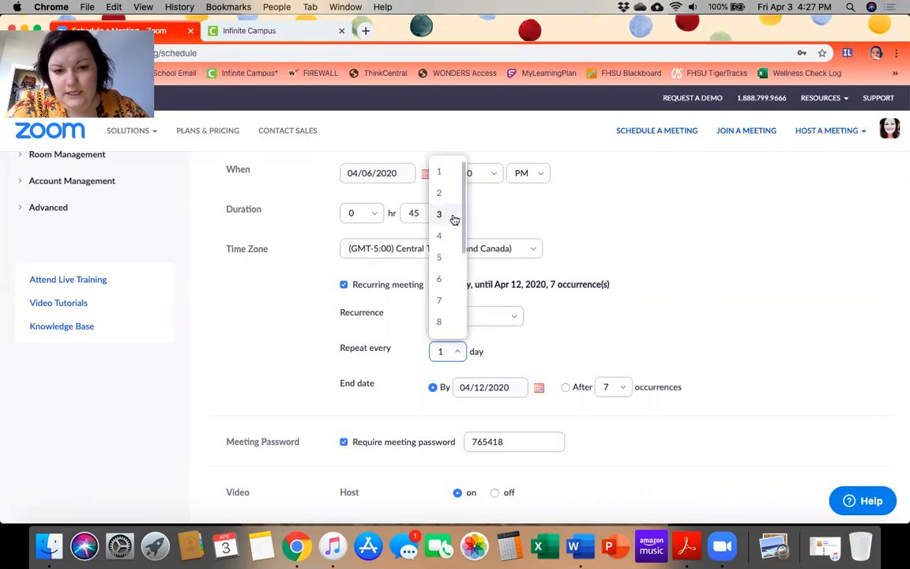
pyautogui.click(406, 363)
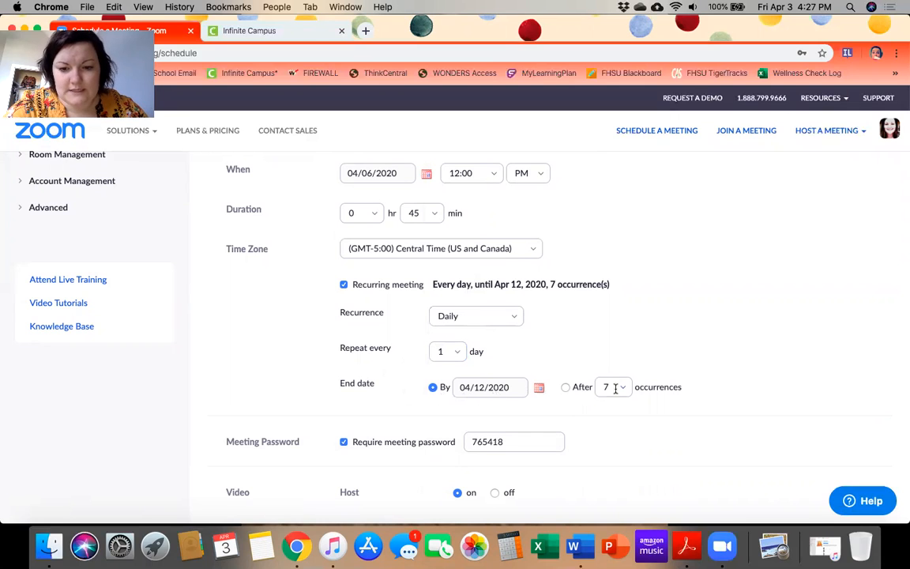
# End the daily series by May 13, 2020, giving 38 occurrences
pyautogui.click(566, 388)
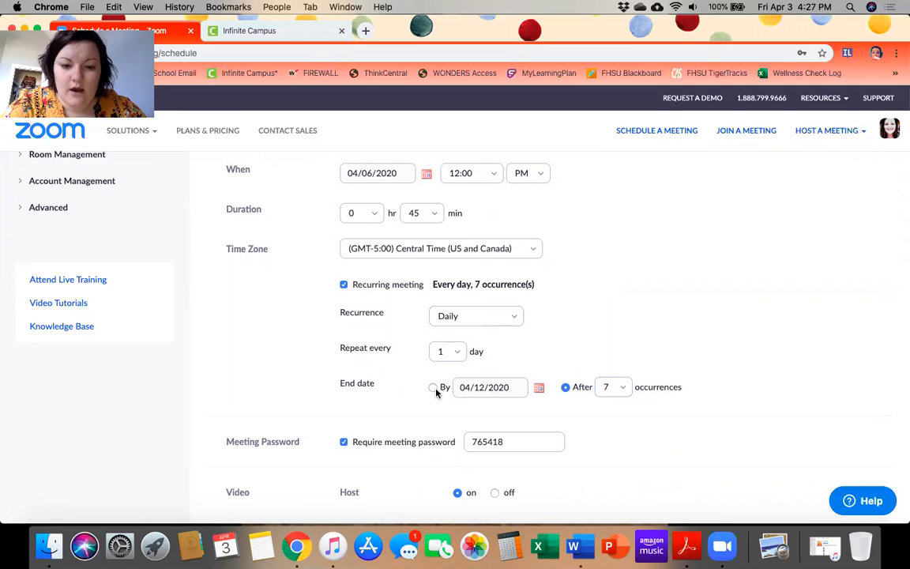
pyautogui.click(433, 388)
pyautogui.click(539, 388)
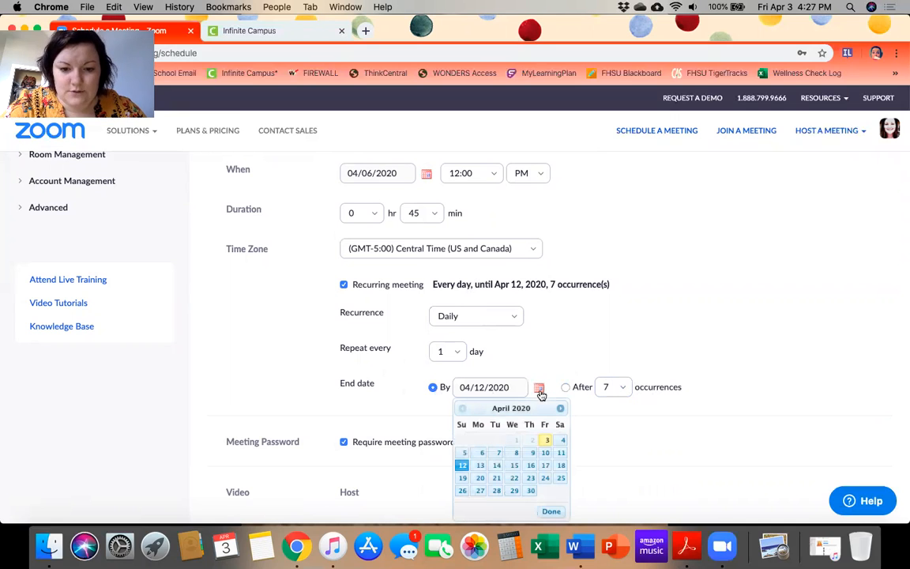
pyautogui.click(560, 407)
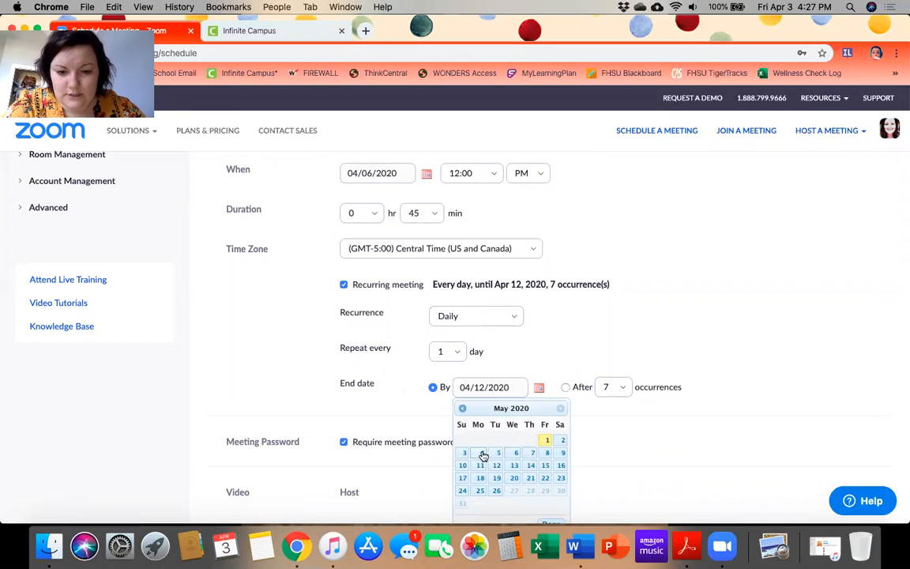
pyautogui.click(514, 465)
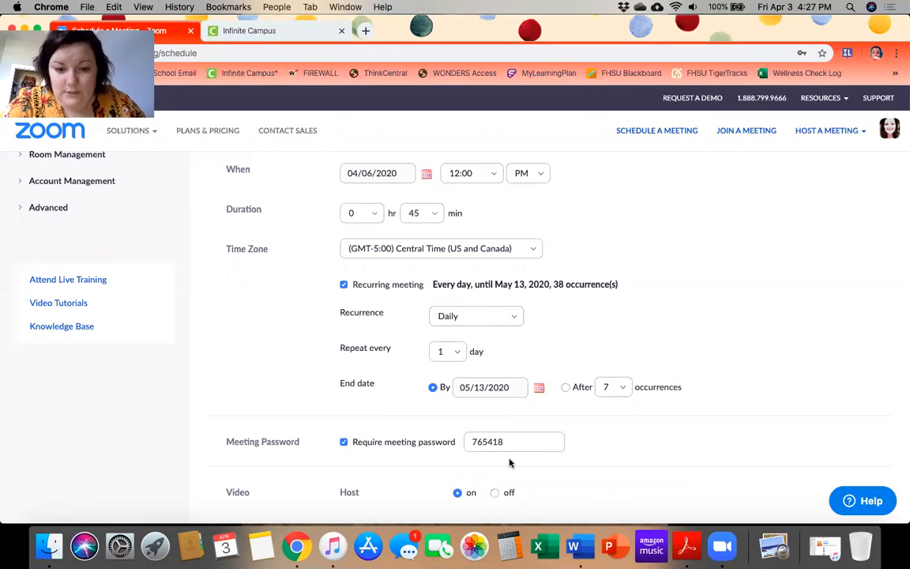
pyautogui.scroll(-2, 400, 423)
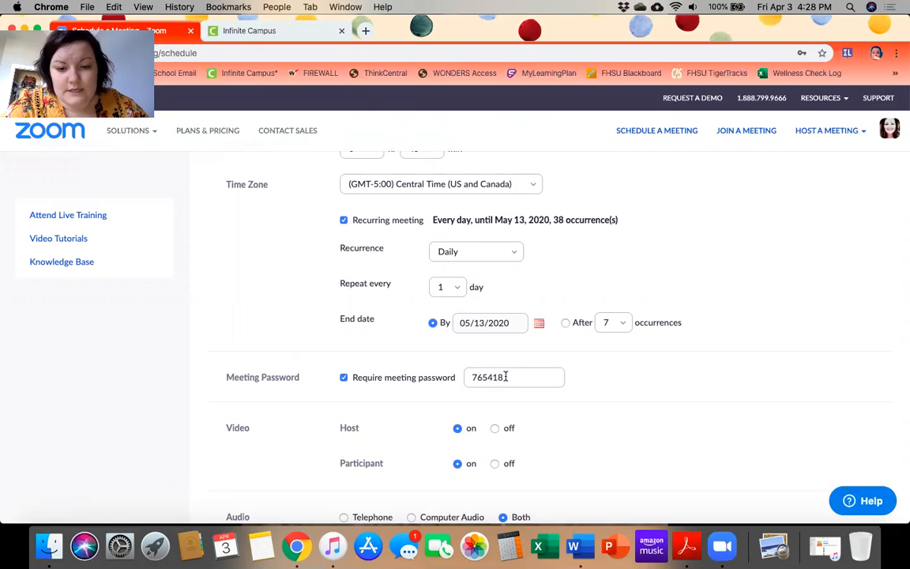
# Replace the meeting password with a new one and set host and participant video to off
pyautogui.moveTo(506, 377); pyautogui.dragTo(460, 379)
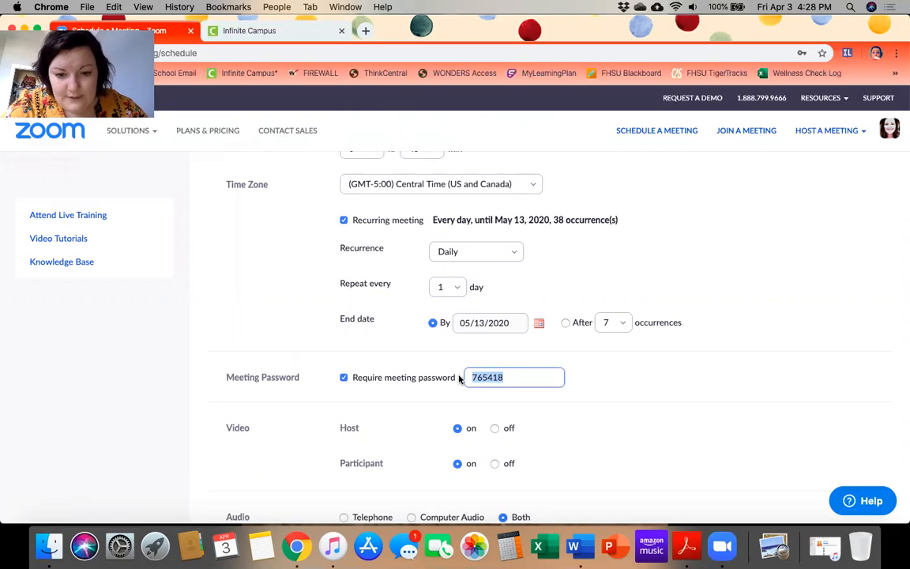
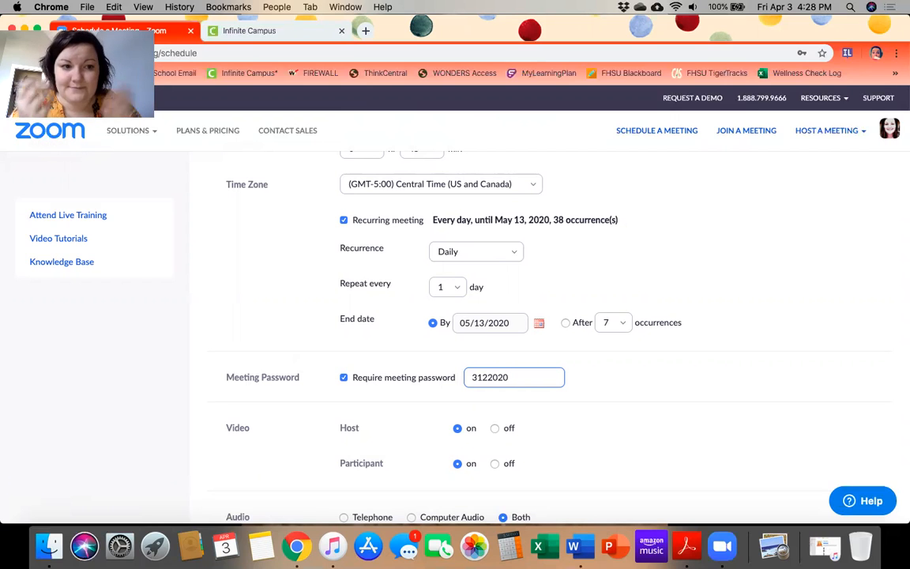
pyautogui.scroll(-2, 426, 457)
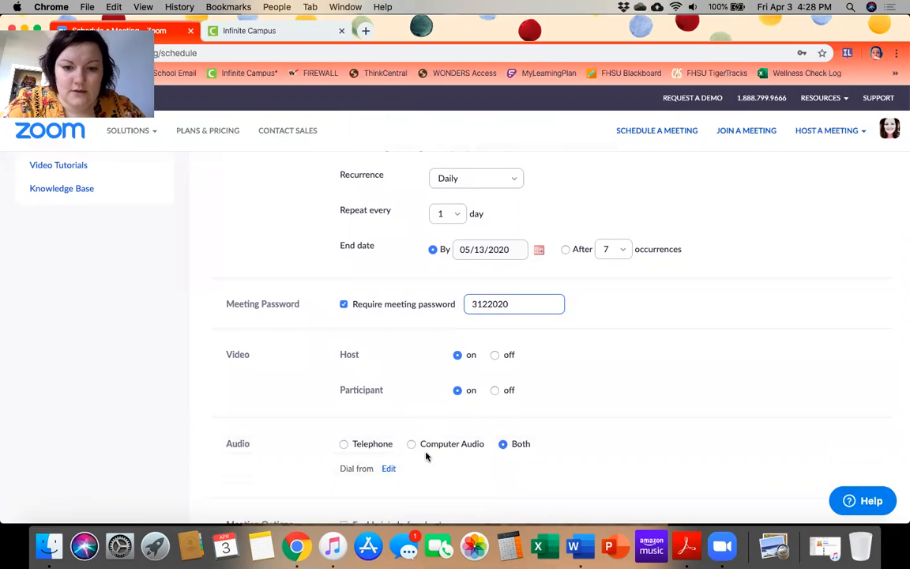
pyautogui.scroll(-1, 413, 381)
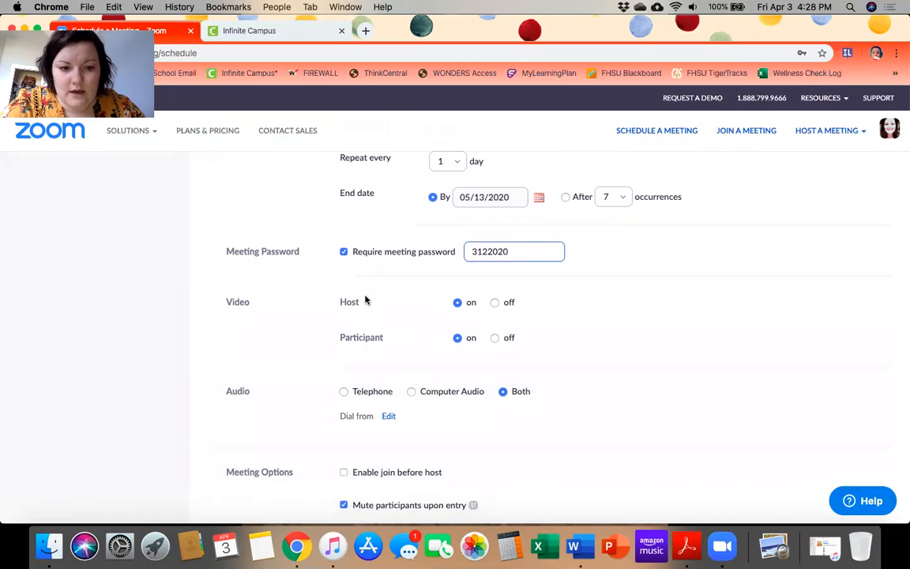
pyautogui.click(495, 302)
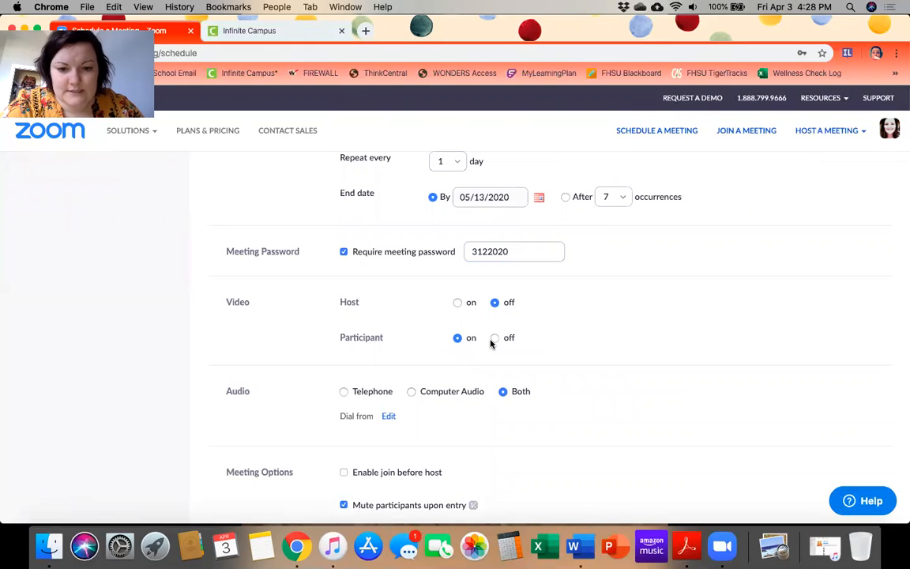
pyautogui.click(494, 338)
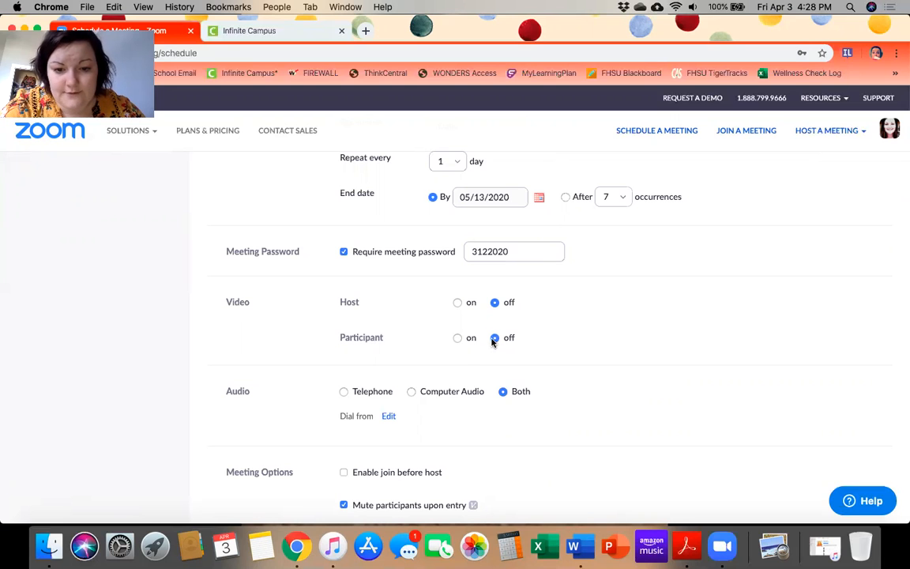
# Turn participant and host video back on and enable the waiting room
pyautogui.click(458, 338)
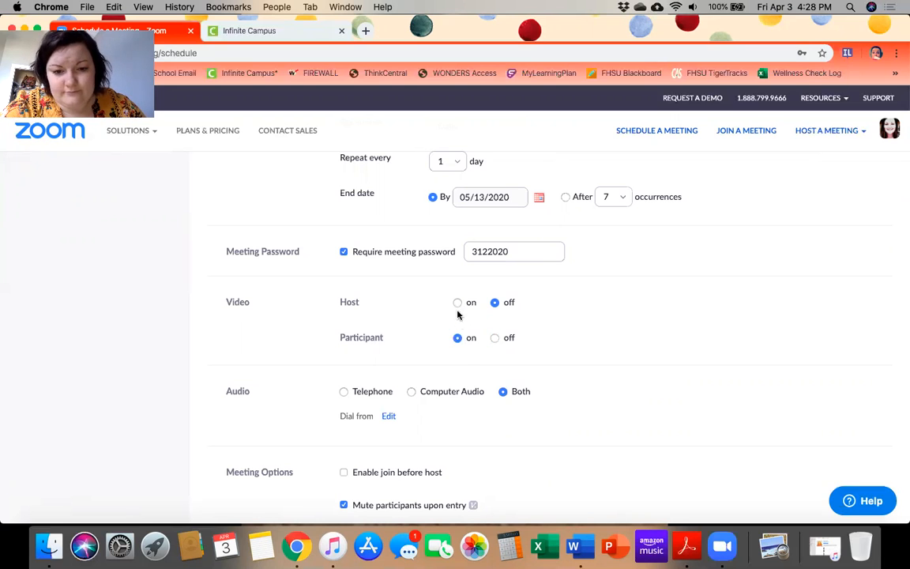
pyautogui.click(458, 303)
pyautogui.scroll(-3, 367, 384)
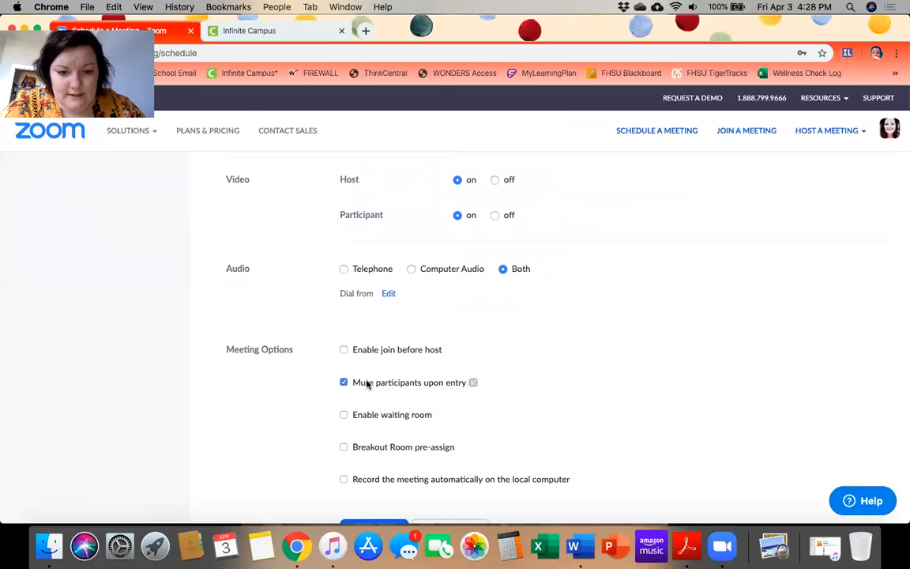
pyautogui.scroll(-2, 319, 409)
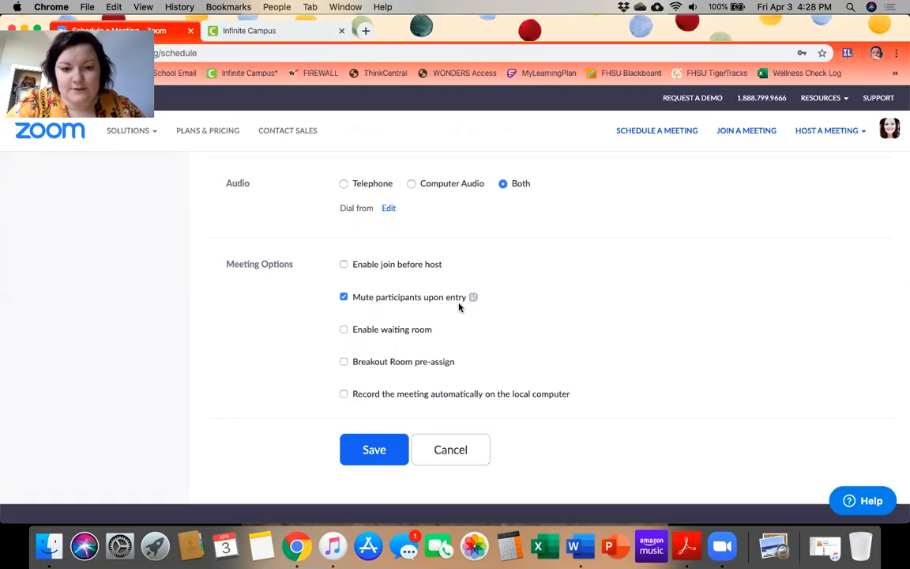
pyautogui.click(366, 332)
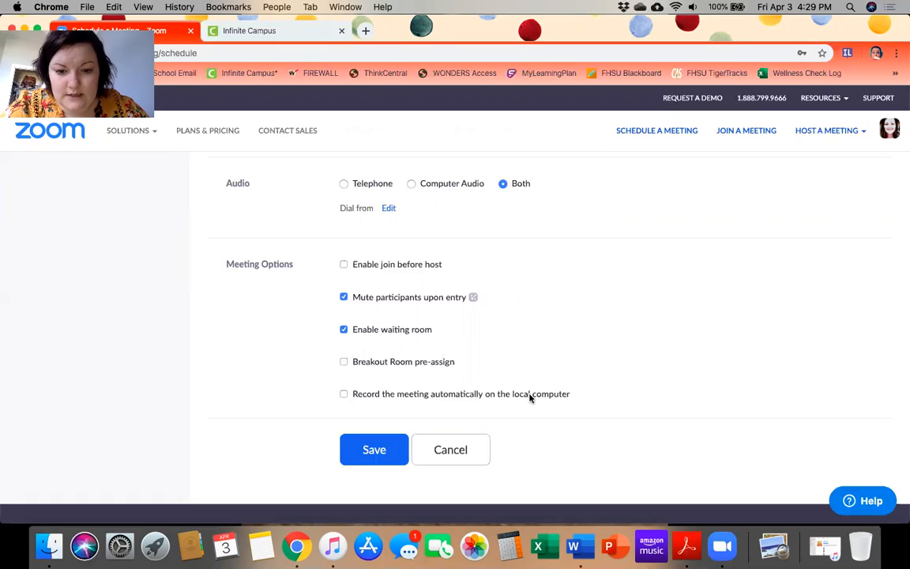
# Review the whole Test meeting form and save it
pyautogui.scroll(10, 516, 339)
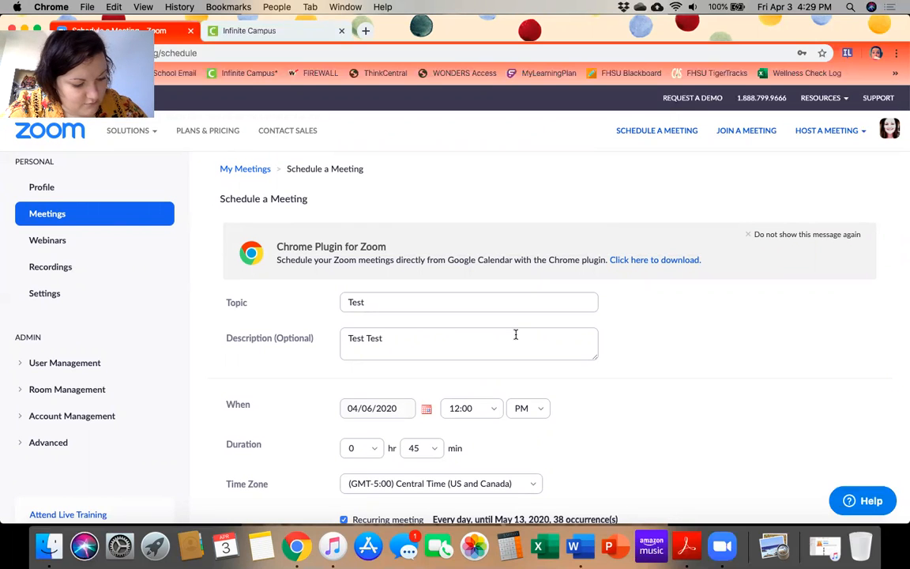
pyautogui.scroll(-15, 515, 335)
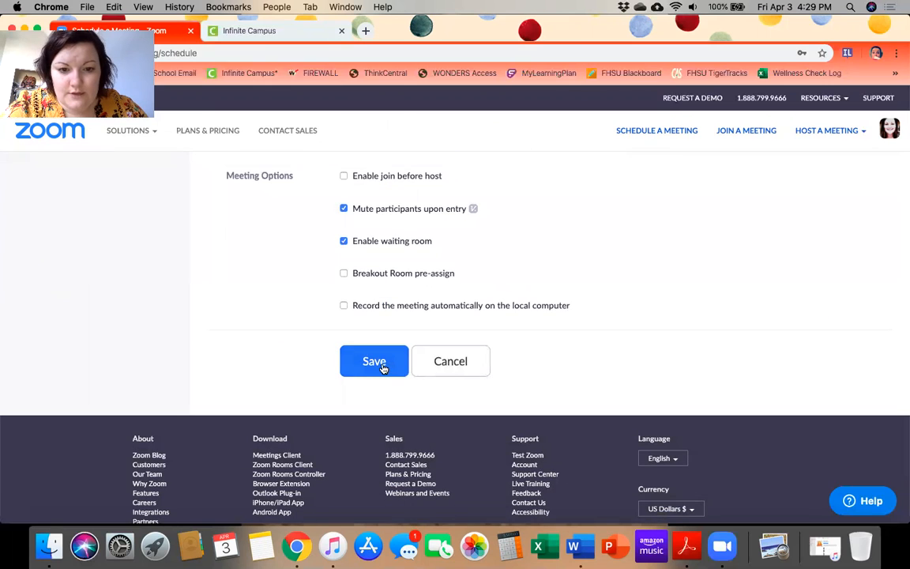
pyautogui.click(374, 361)
pyautogui.scroll(-10, 383, 367)
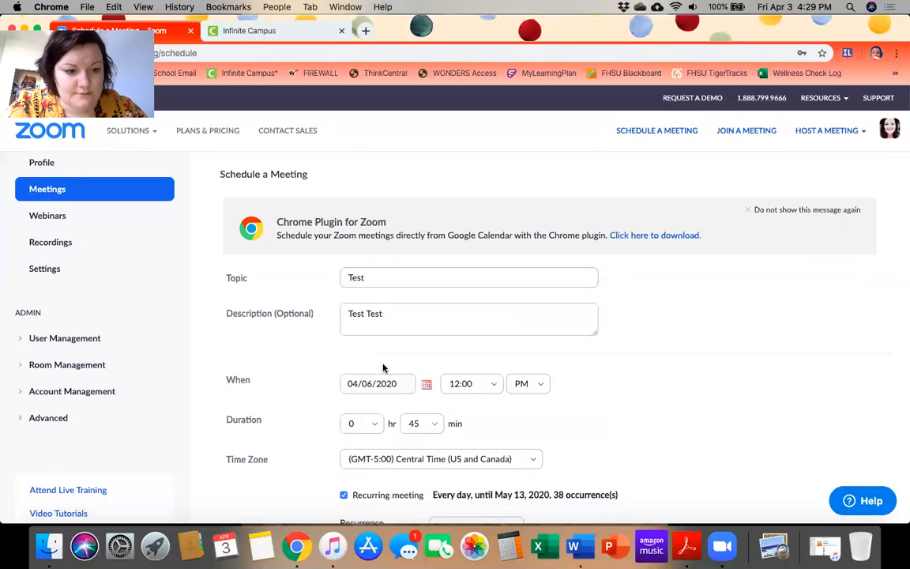
pyautogui.scroll(-10, 384, 367)
# Save the meeting, review its Manage 'Test' details page, and bring up the meeting invitation
pyautogui.click(369, 256)
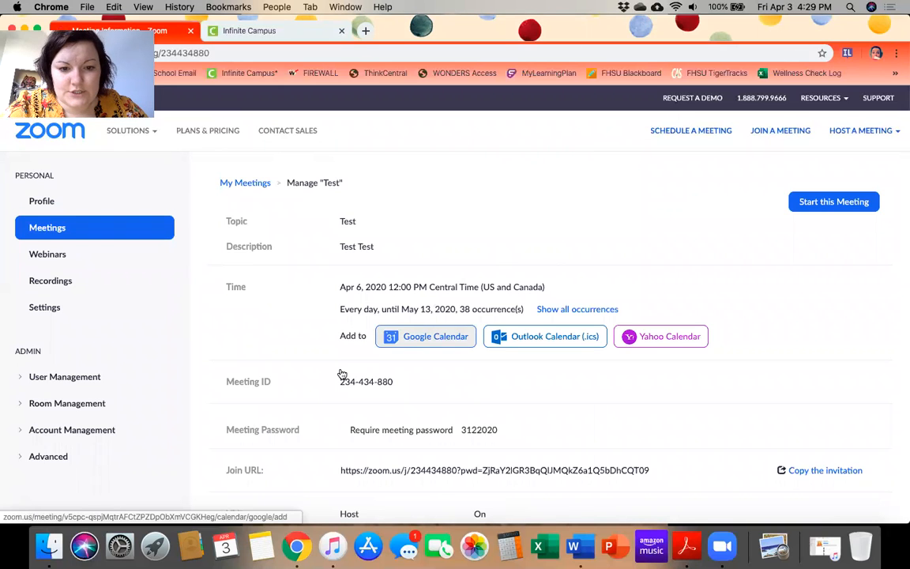
pyautogui.scroll(-2, 341, 372)
pyautogui.scroll(-7, 341, 372)
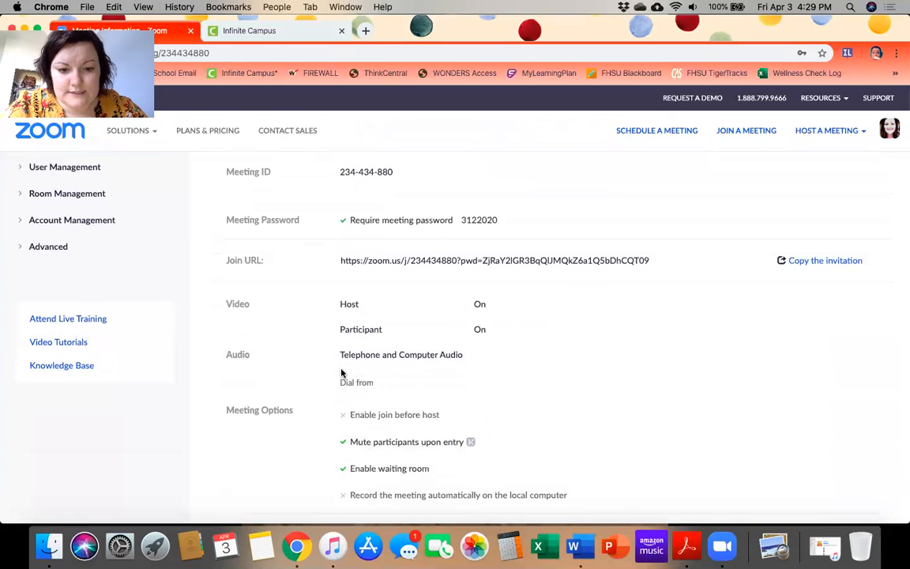
pyautogui.scroll(9, 621, 398)
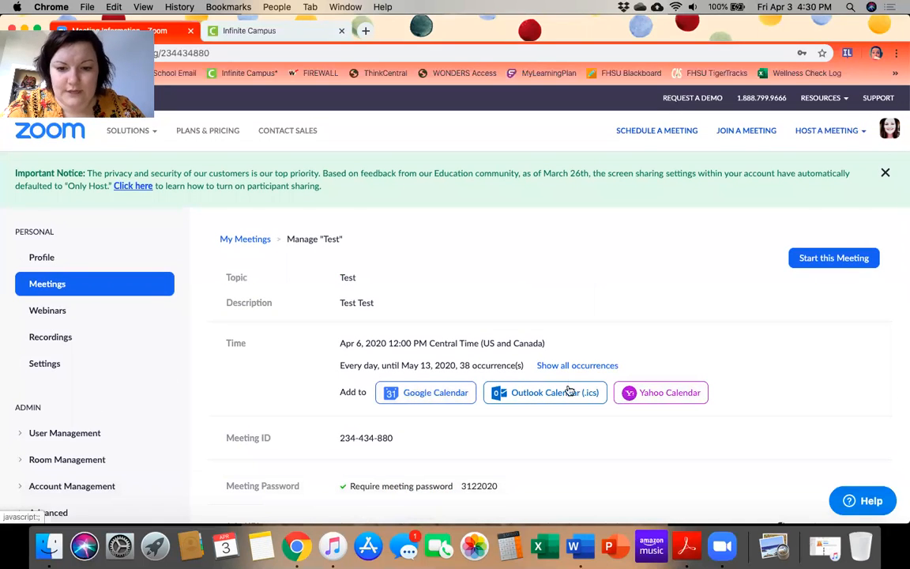
pyautogui.scroll(-8, 642, 270)
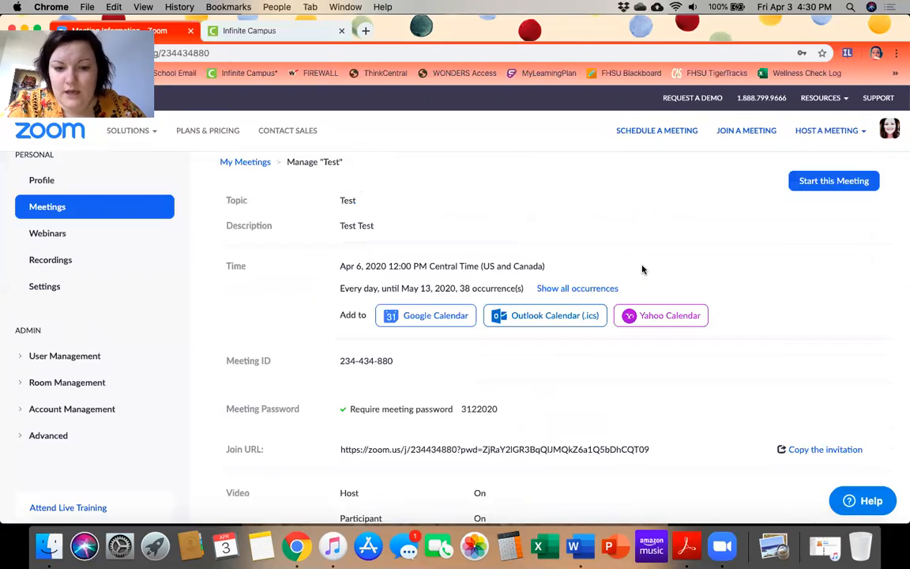
pyautogui.scroll(-1, 643, 269)
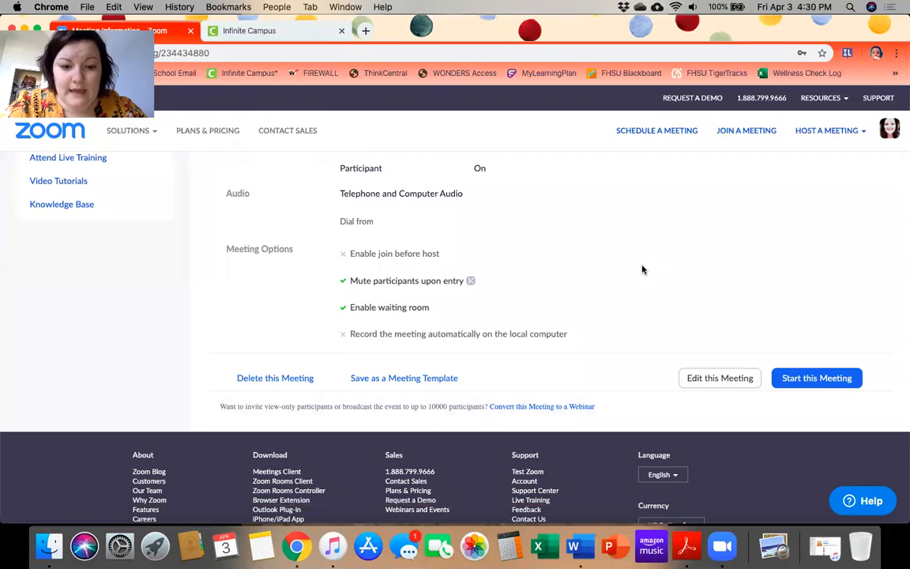
pyautogui.scroll(10, 642, 269)
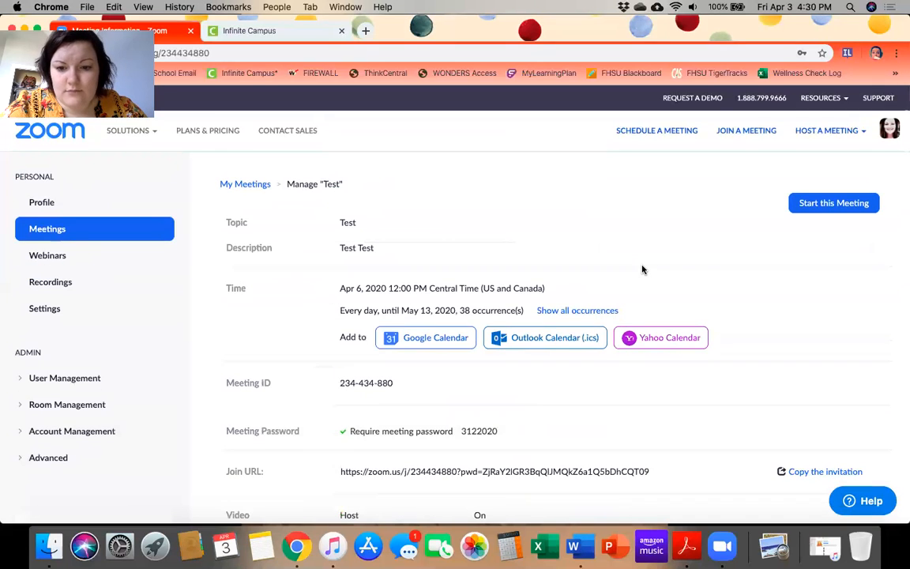
pyautogui.scroll(-5, 643, 269)
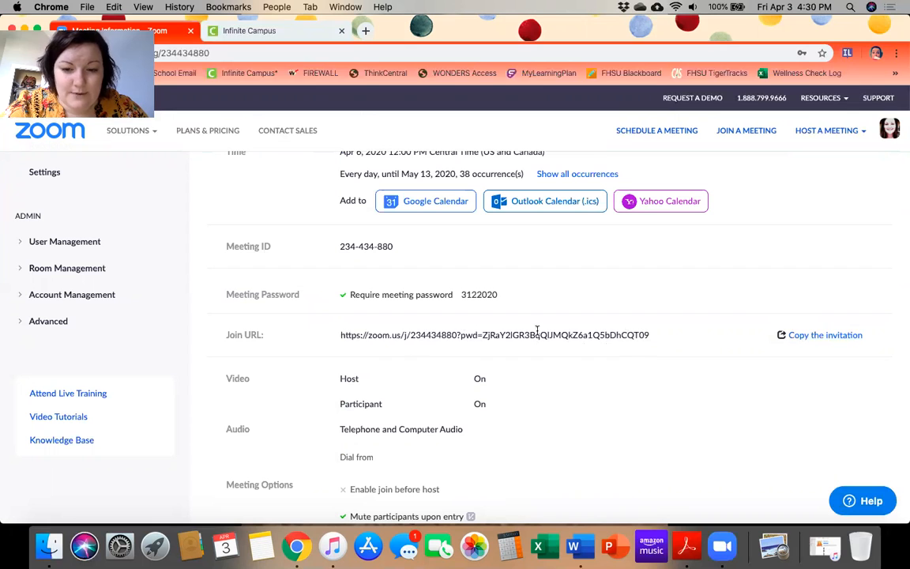
pyautogui.click(790, 337)
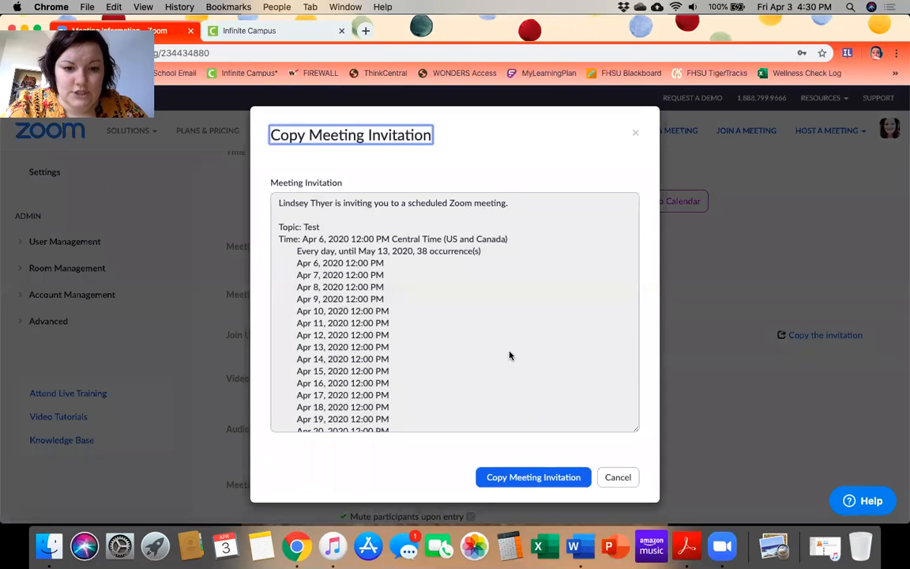
# Read the Test invitation's daily dates, then close it without copying
pyautogui.scroll(-2, 510, 356)
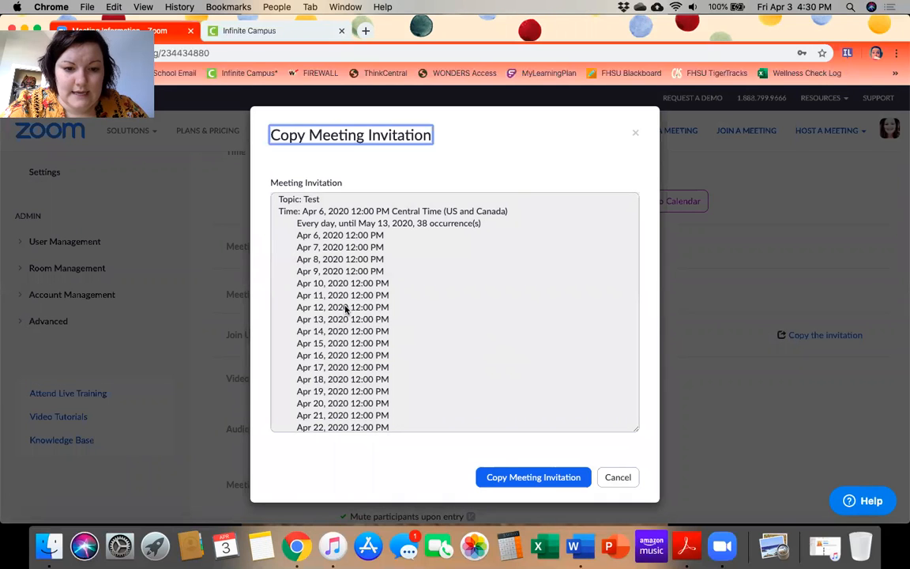
pyautogui.scroll(-10, 345, 310)
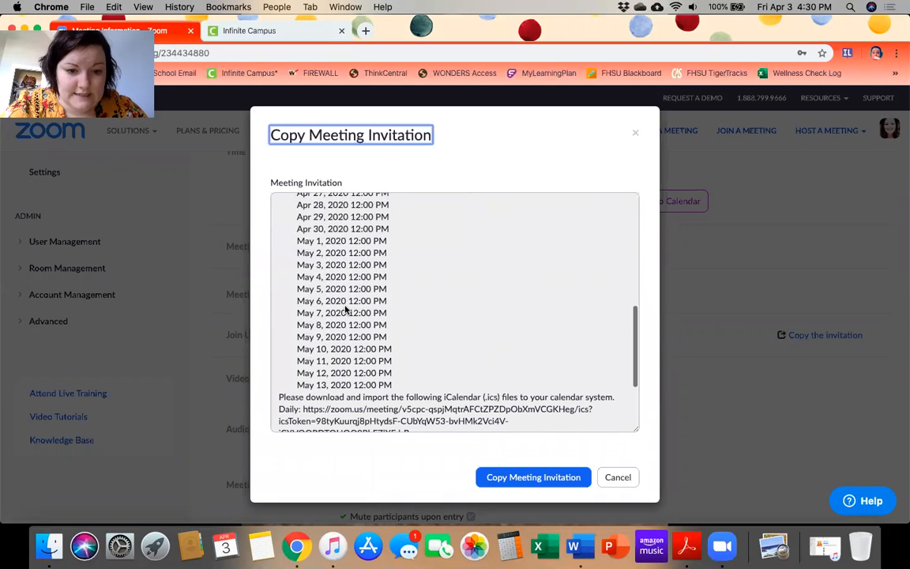
pyautogui.scroll(15, 345, 310)
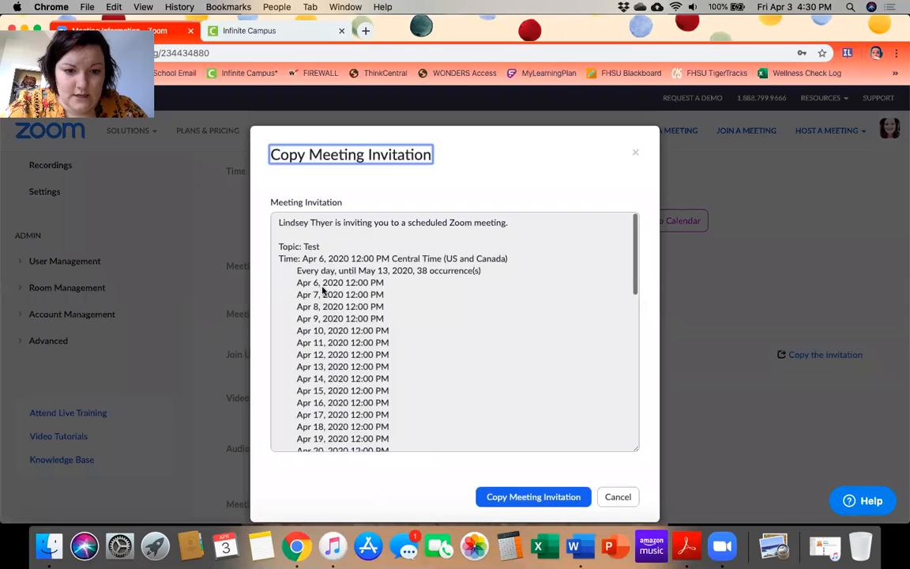
pyautogui.scroll(-15, 322, 290)
pyautogui.scroll(-1, 322, 290)
pyautogui.scroll(-5, 304, 323)
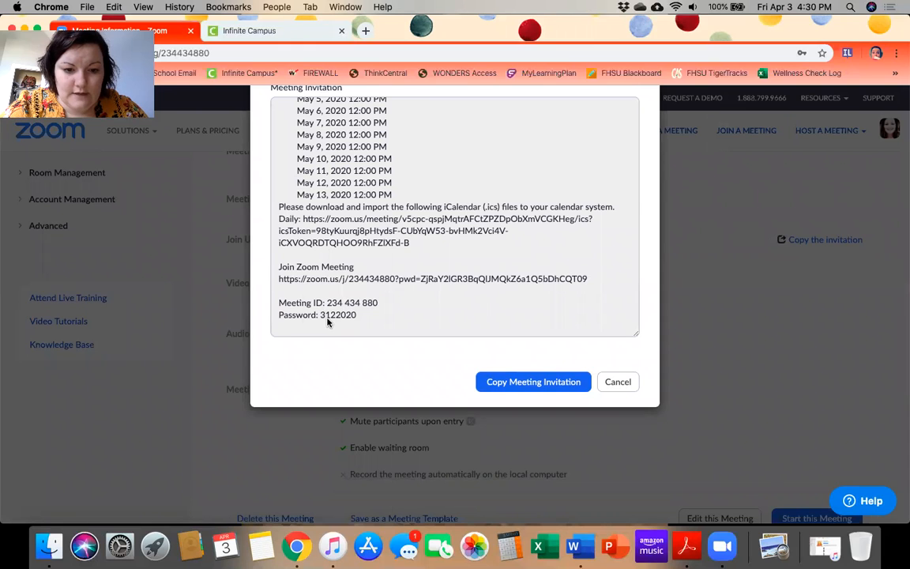
pyautogui.scroll(15, 329, 322)
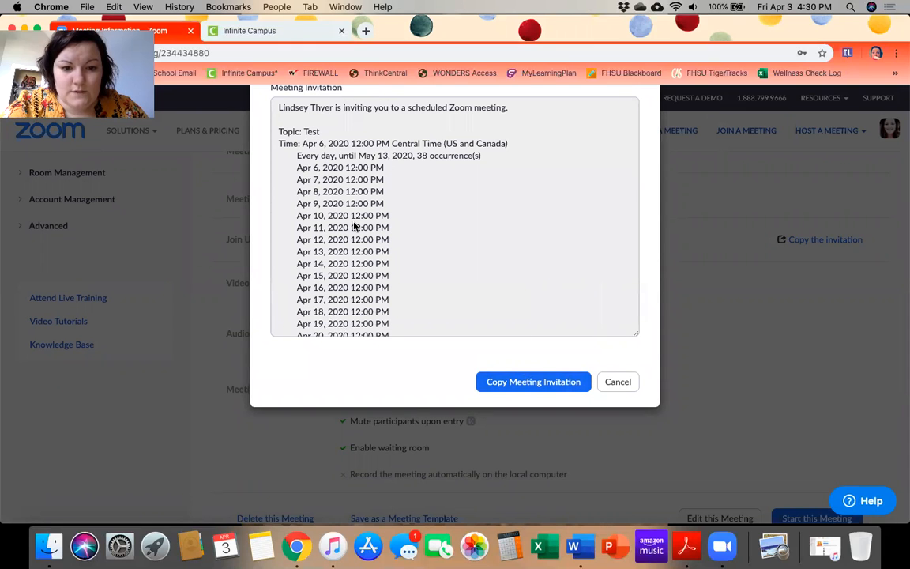
pyautogui.scroll(-5, 355, 225)
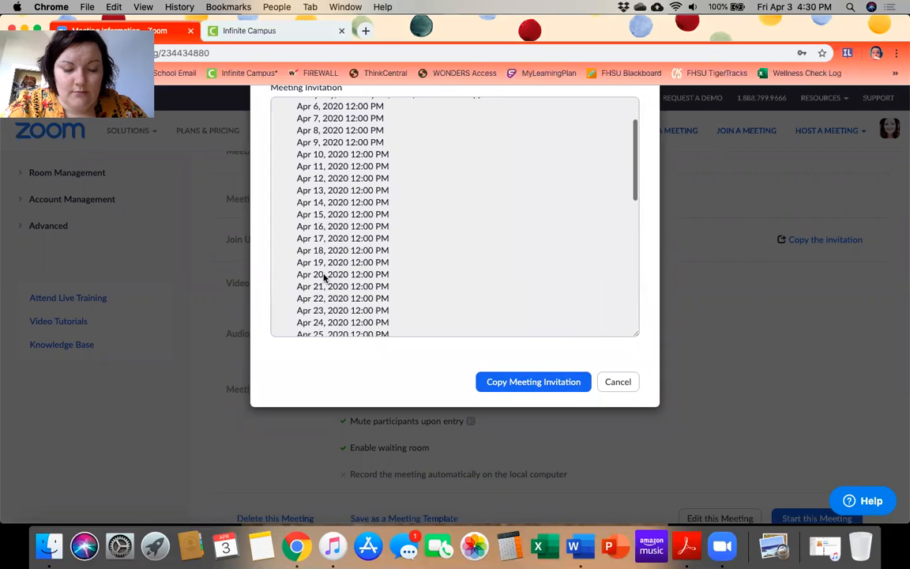
pyautogui.scroll(-10, 323, 278)
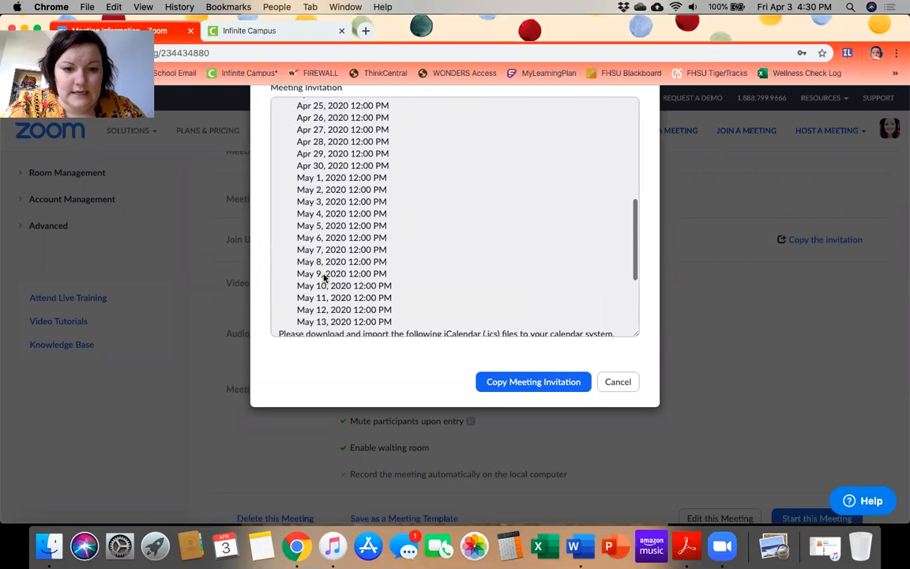
pyautogui.scroll(10, 324, 278)
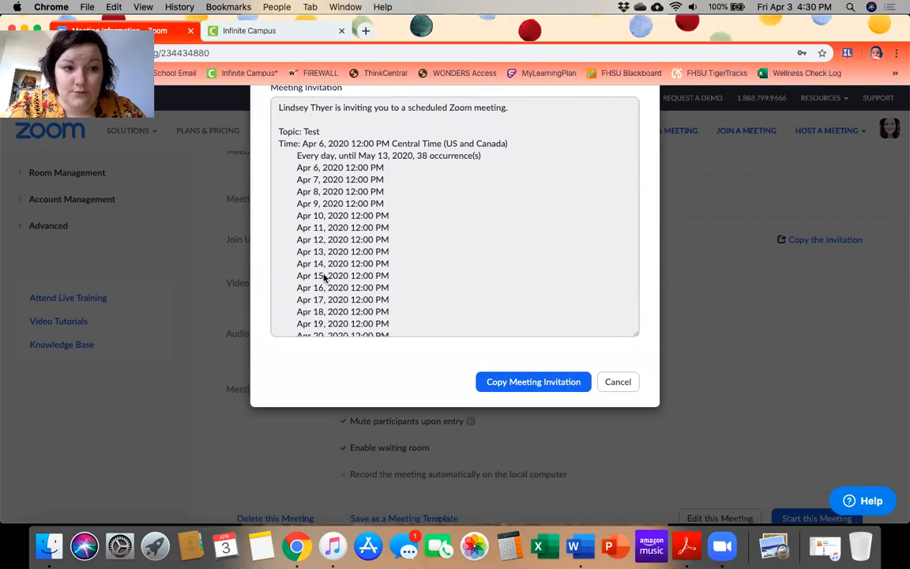
pyautogui.click(628, 384)
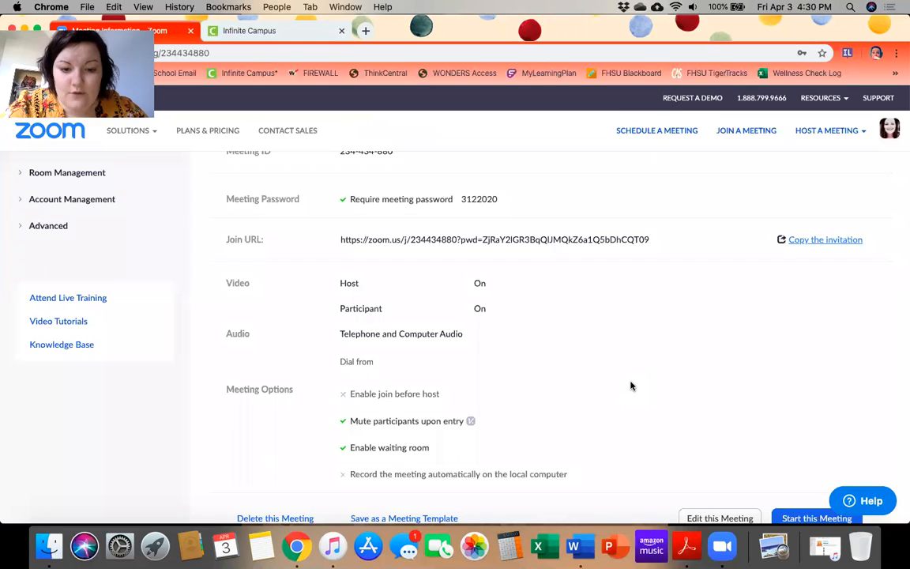
pyautogui.scroll(-3, 631, 385)
pyautogui.click(709, 423)
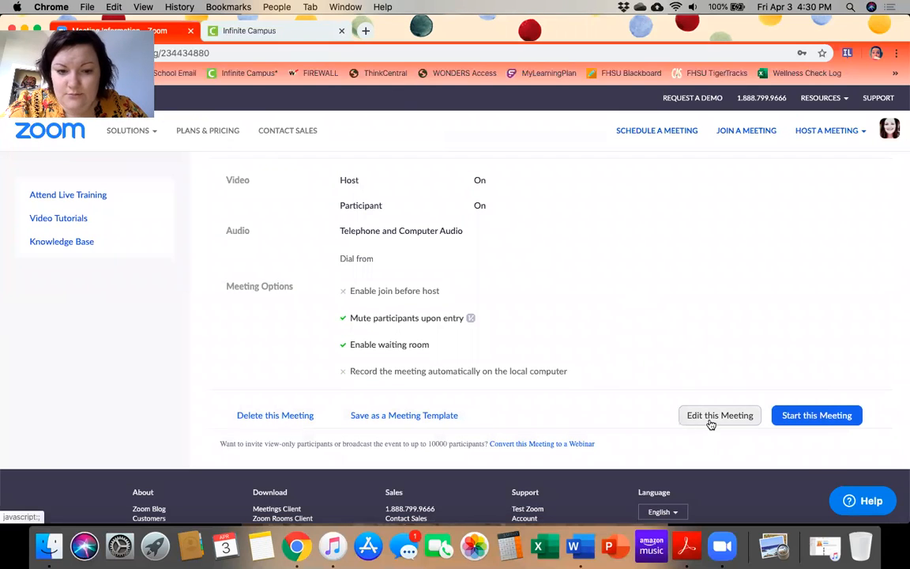
pyautogui.click(578, 365)
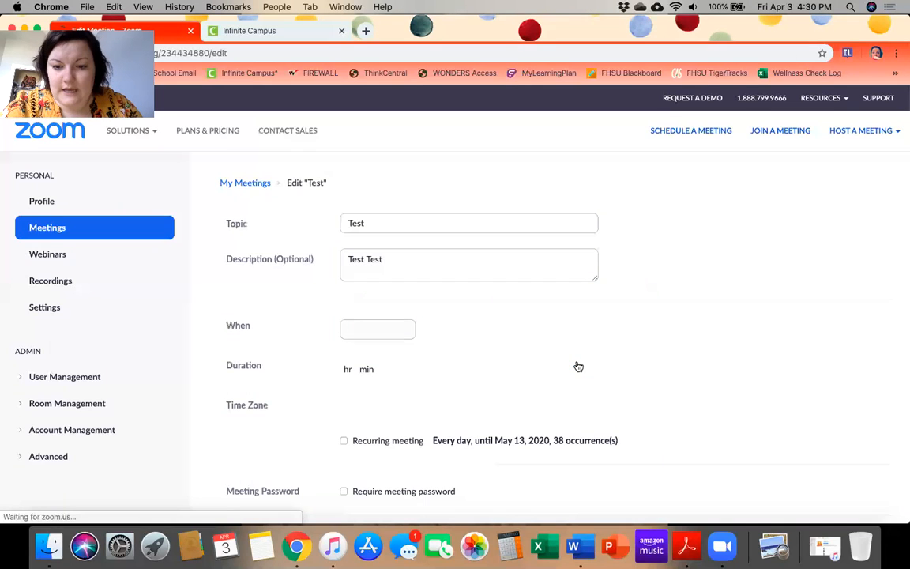
pyautogui.scroll(-1, 550, 341)
pyautogui.scroll(-10, 551, 342)
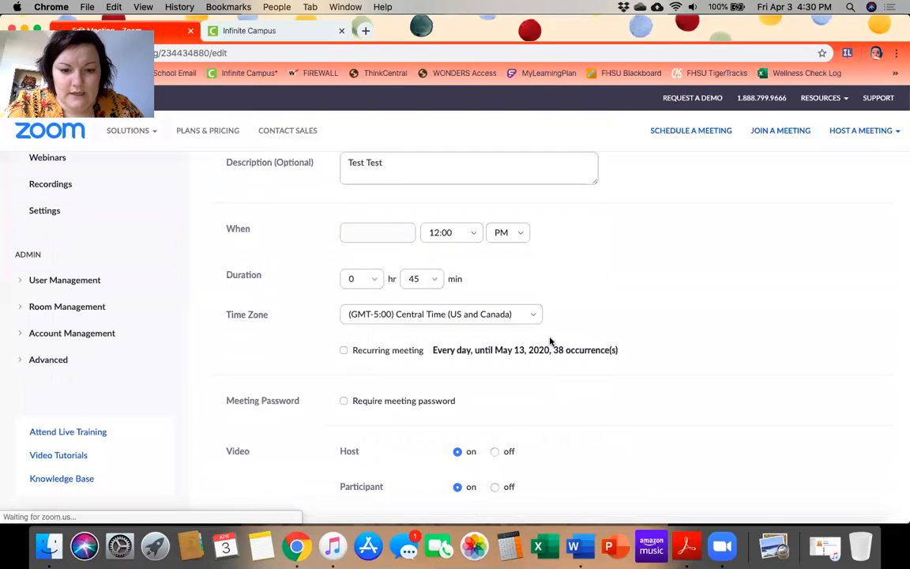
pyautogui.scroll(-3, 550, 342)
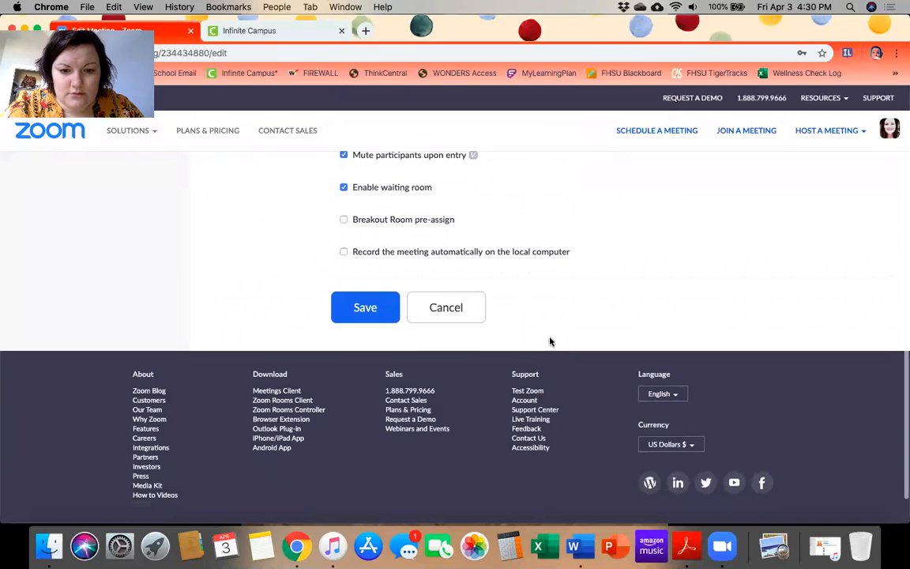
pyautogui.click(467, 319)
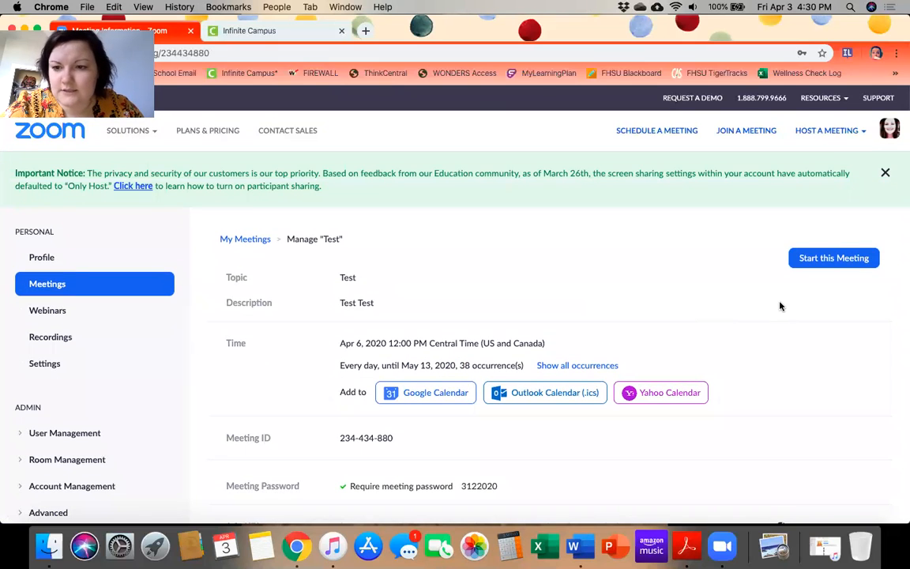
pyautogui.click(100, 282)
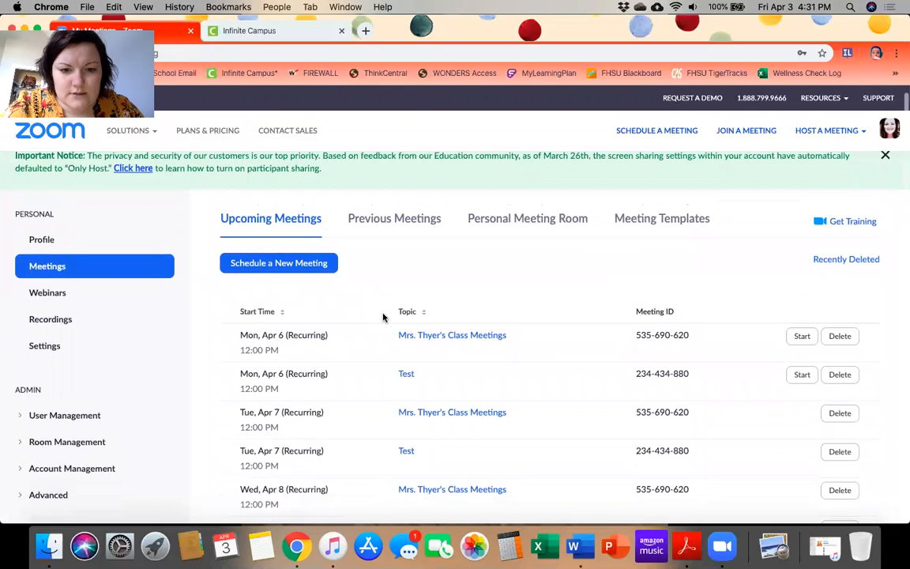
# Delete only the Sat, Apr 11 and Sun, Apr 12 Test occurrences, leaving 64 meetings
pyautogui.scroll(-3, 383, 317)
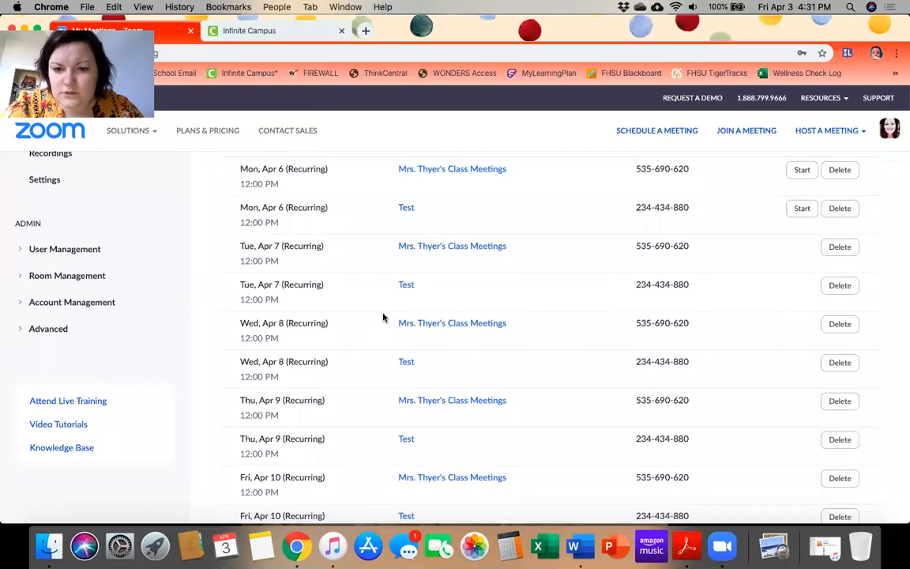
pyautogui.scroll(1, 383, 316)
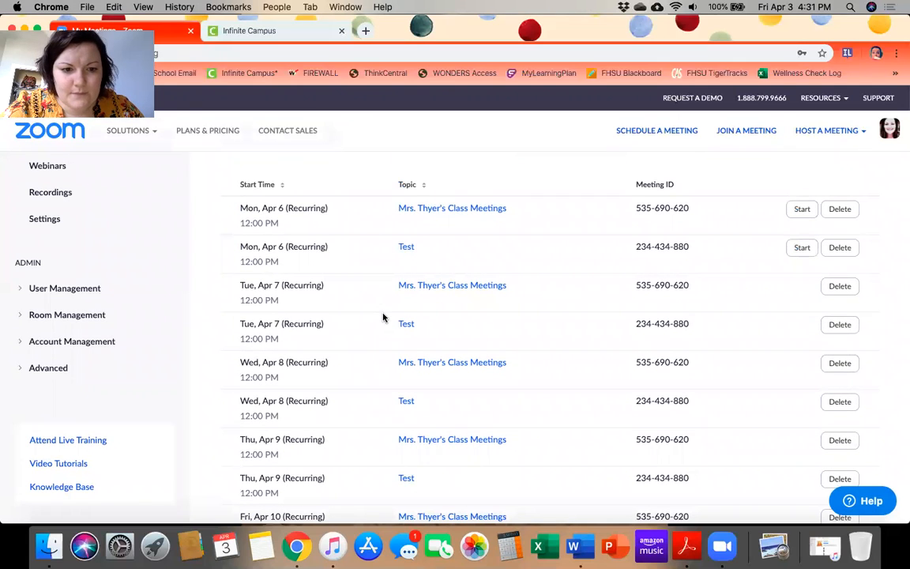
pyautogui.scroll(-5, 383, 316)
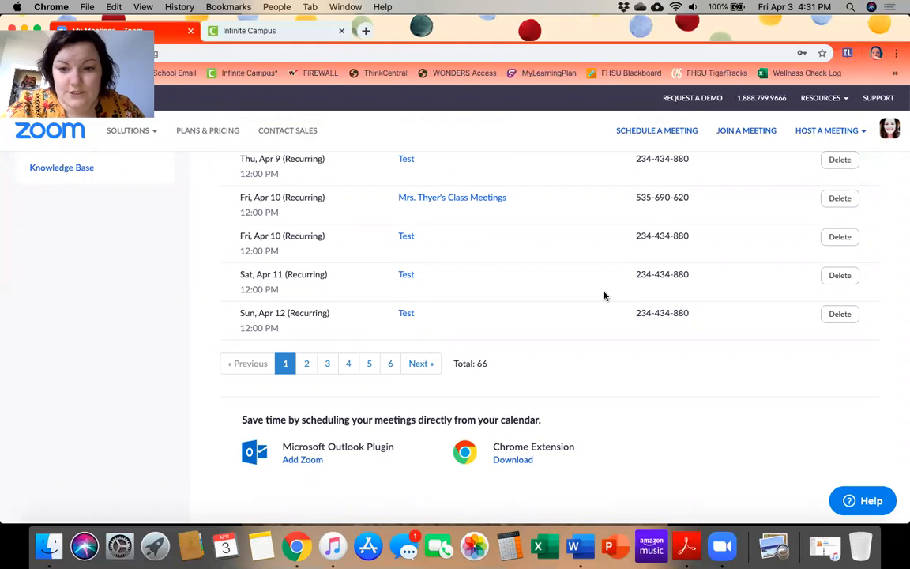
pyautogui.click(836, 283)
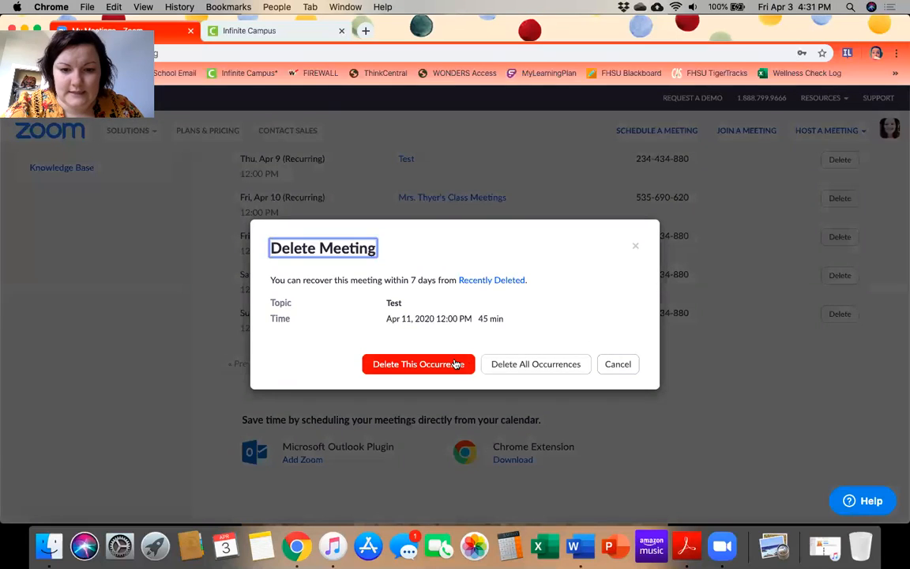
pyautogui.click(447, 367)
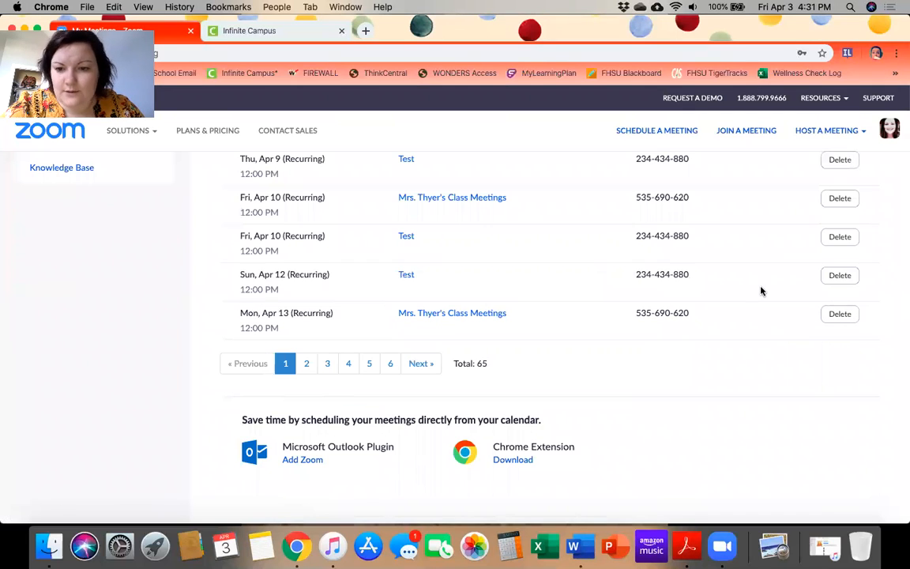
pyautogui.click(840, 275)
pyautogui.click(420, 364)
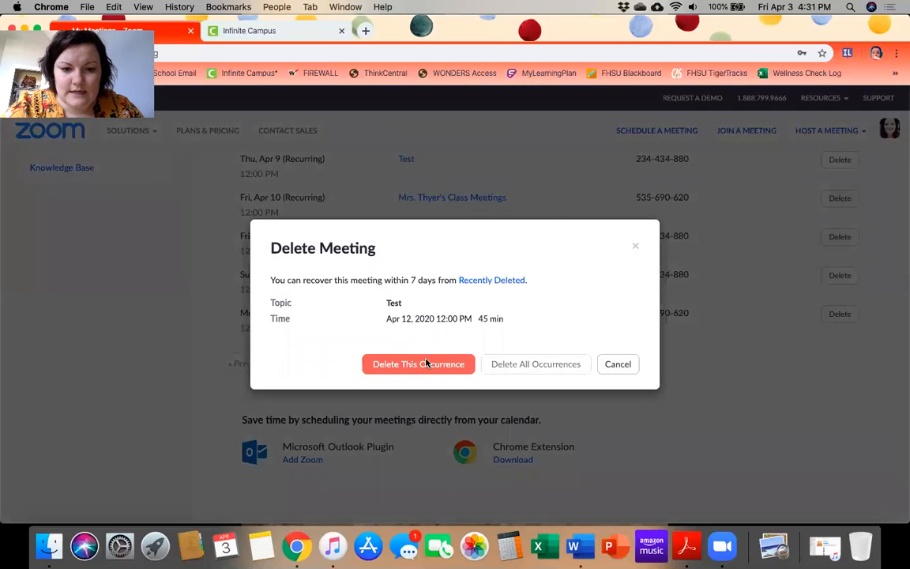
pyautogui.scroll(15, 412, 325)
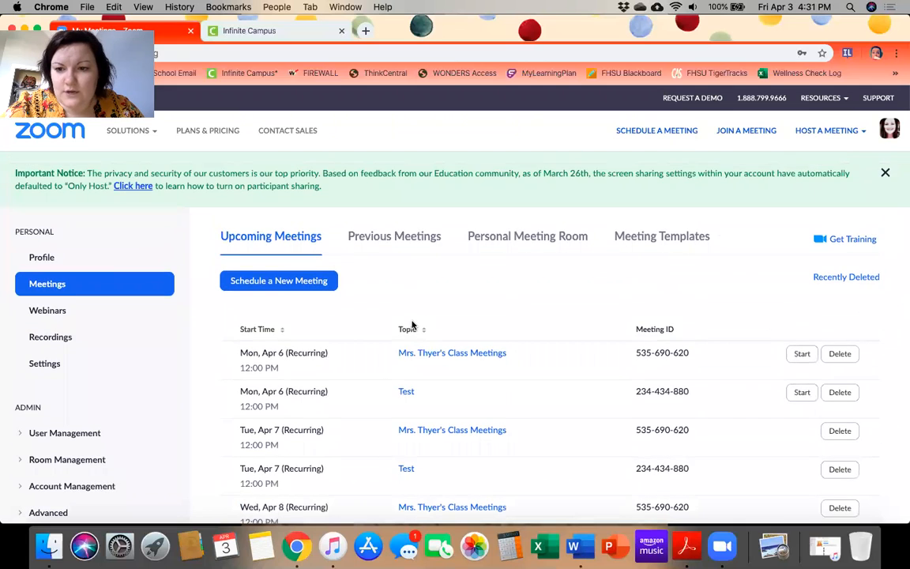
pyautogui.scroll(-10, 412, 325)
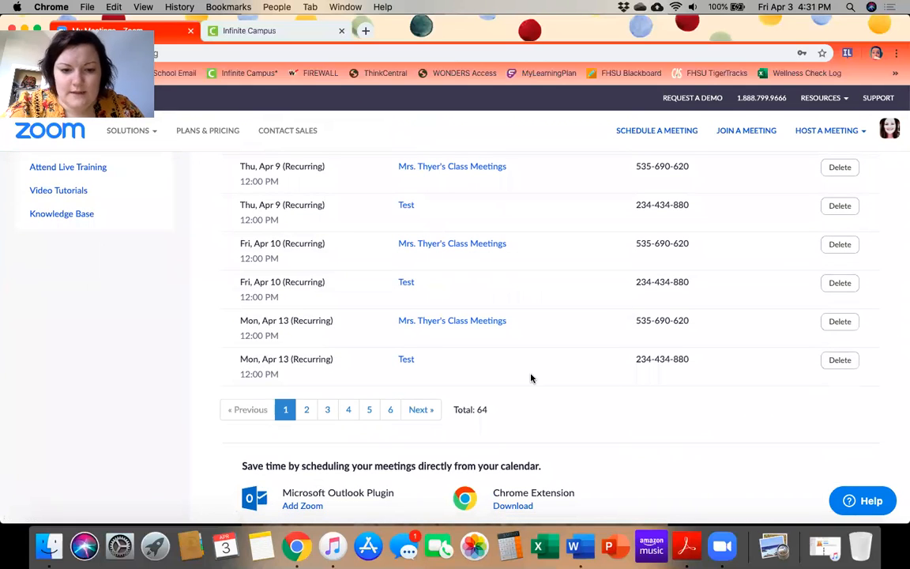
pyautogui.scroll(10, 531, 378)
pyautogui.scroll(-3, 489, 364)
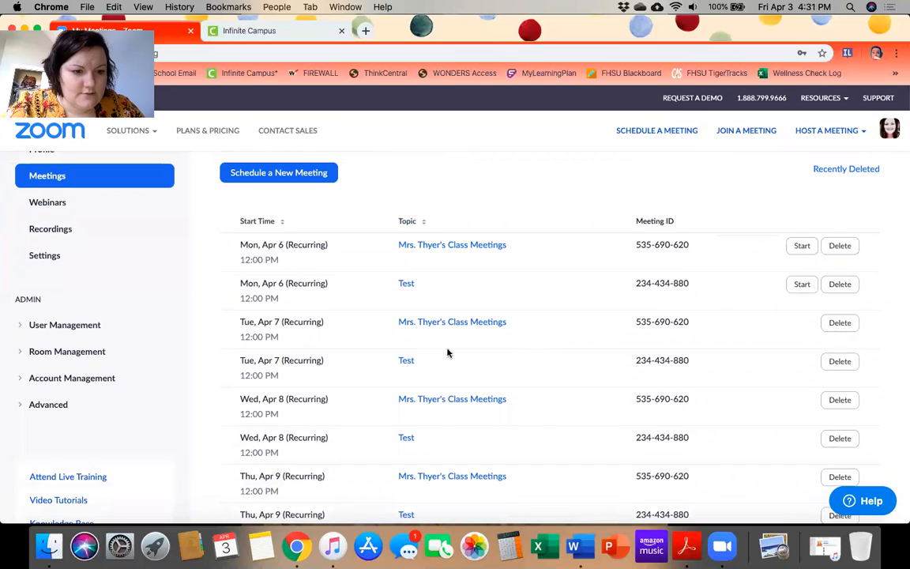
pyautogui.click(38, 256)
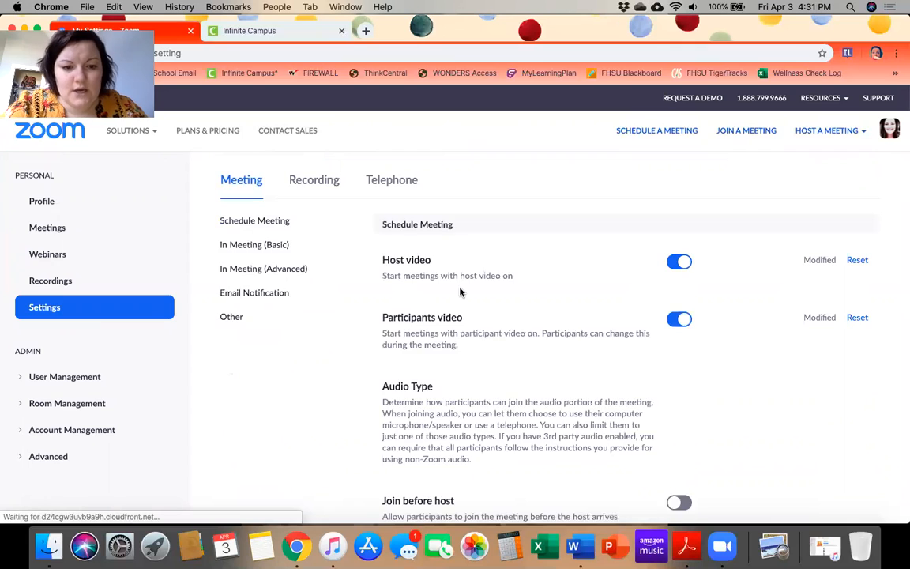
pyautogui.scroll(-5, 522, 329)
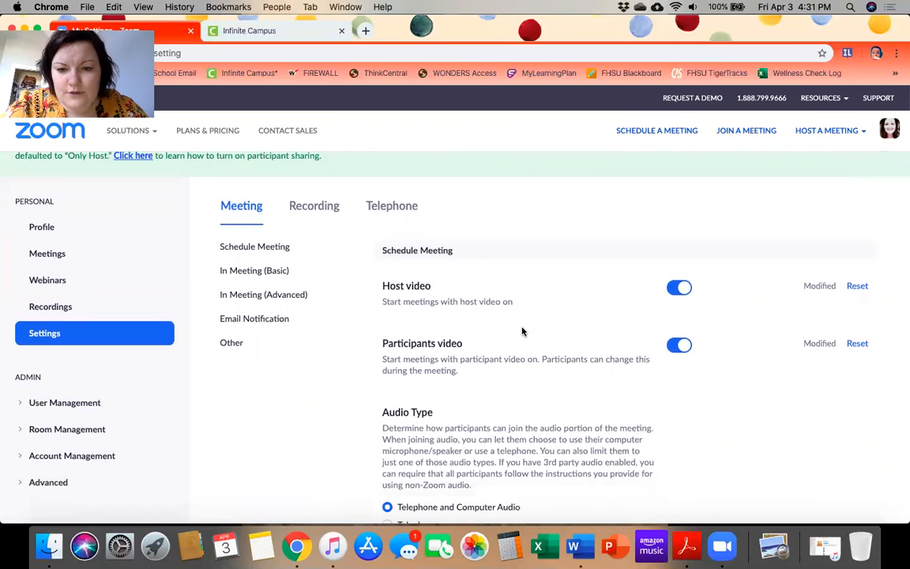
pyautogui.scroll(-10, 522, 329)
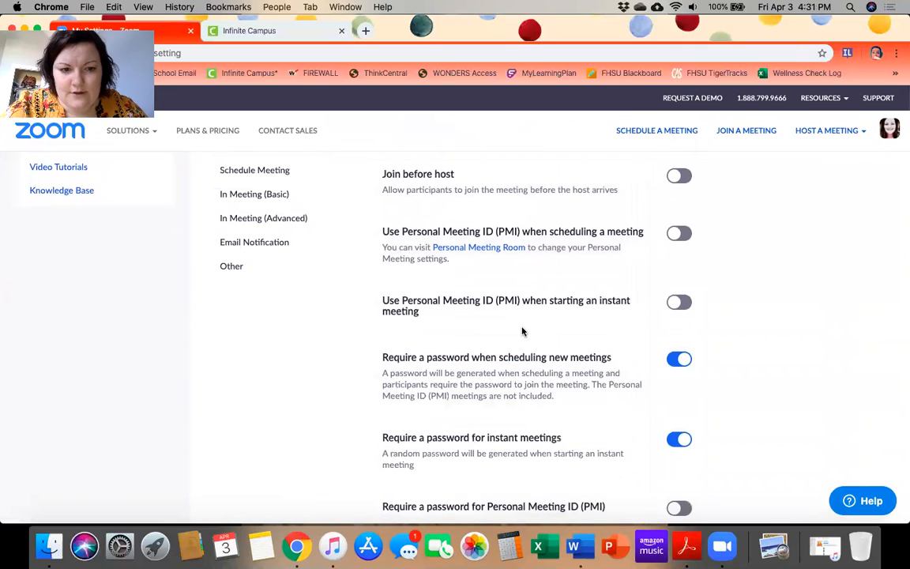
pyautogui.click(259, 193)
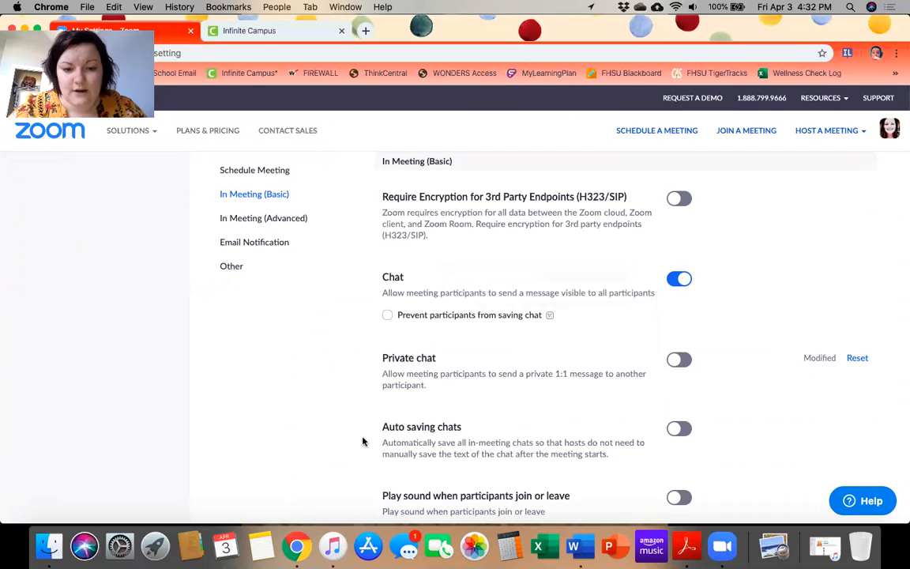
pyautogui.scroll(-15, 363, 441)
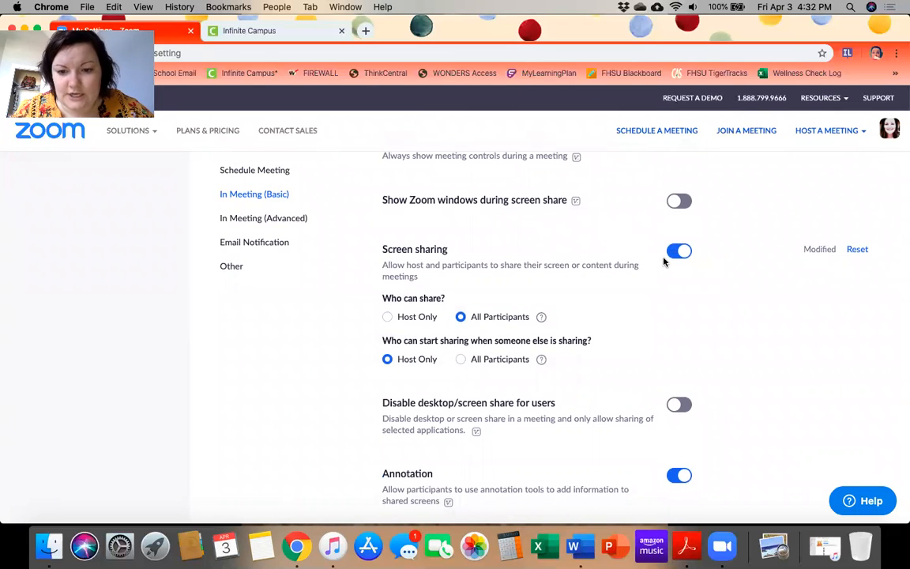
pyautogui.scroll(-8, 343, 352)
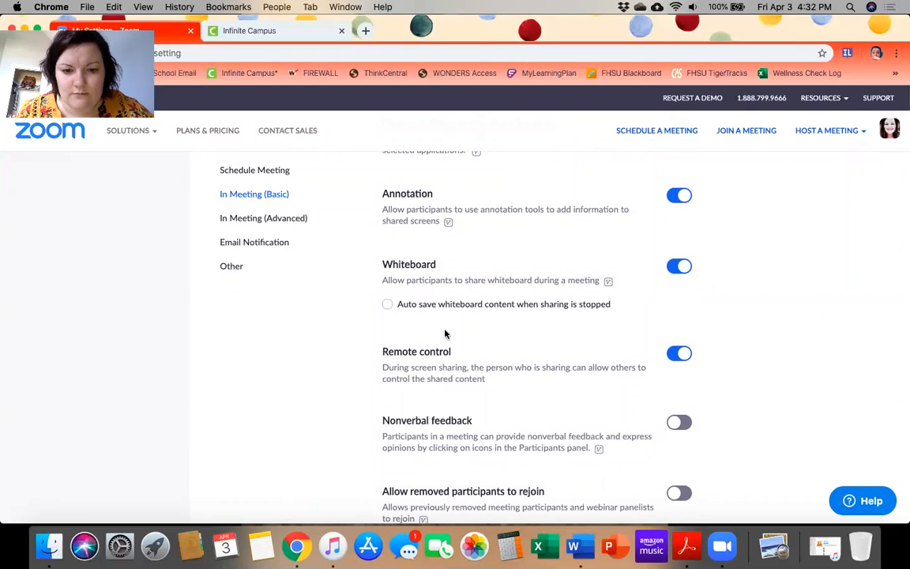
pyautogui.scroll(-3, 356, 402)
pyautogui.scroll(-2, 355, 404)
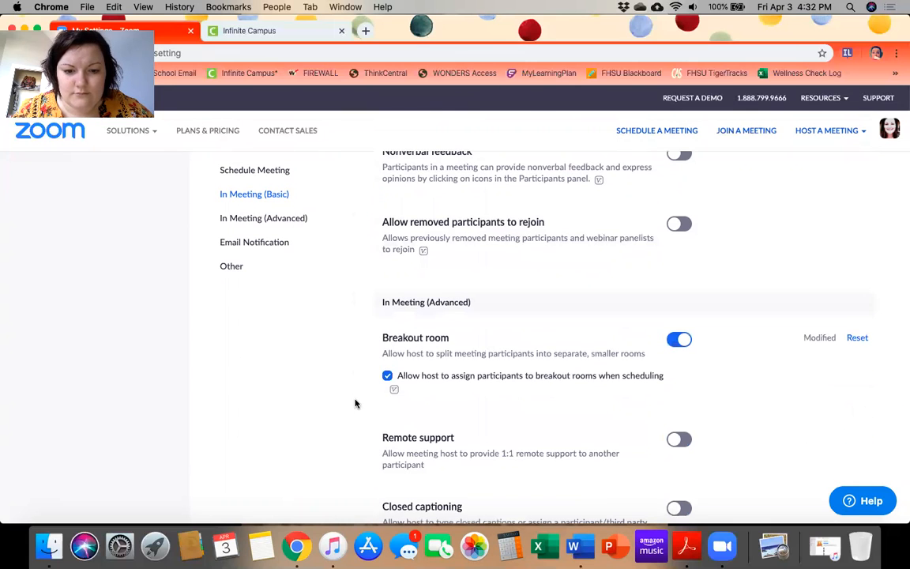
pyautogui.scroll(-10, 587, 437)
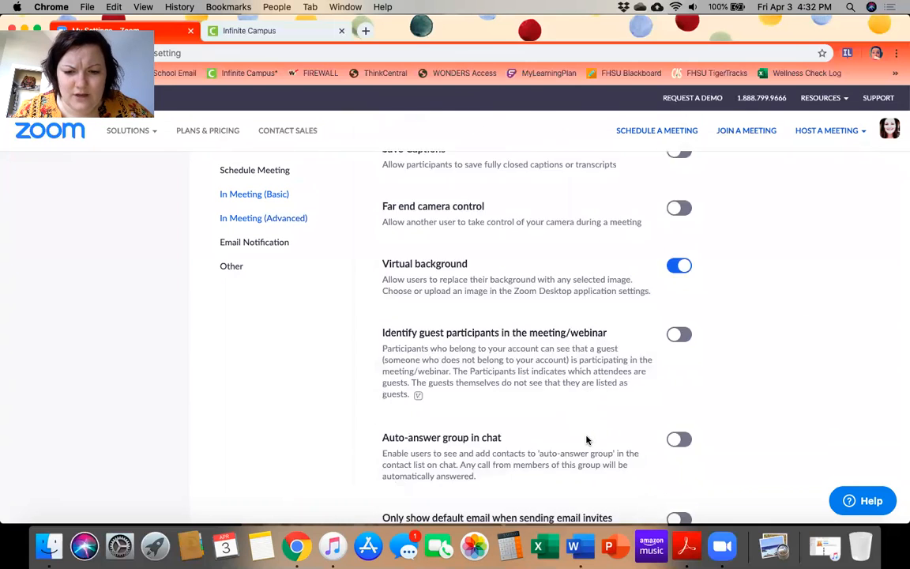
pyautogui.scroll(-8, 587, 440)
pyautogui.scroll(12, 587, 446)
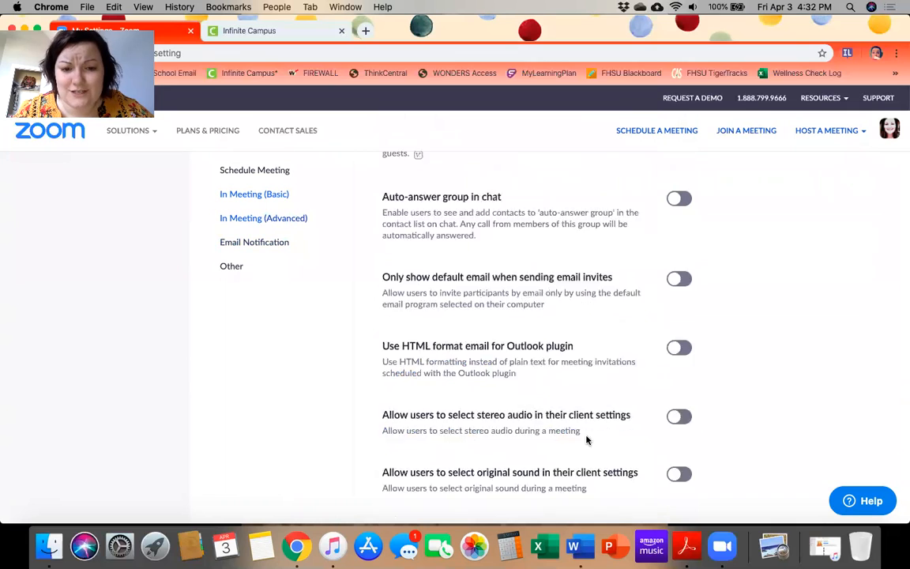
pyautogui.scroll(15, 587, 451)
pyautogui.scroll(-3, 587, 452)
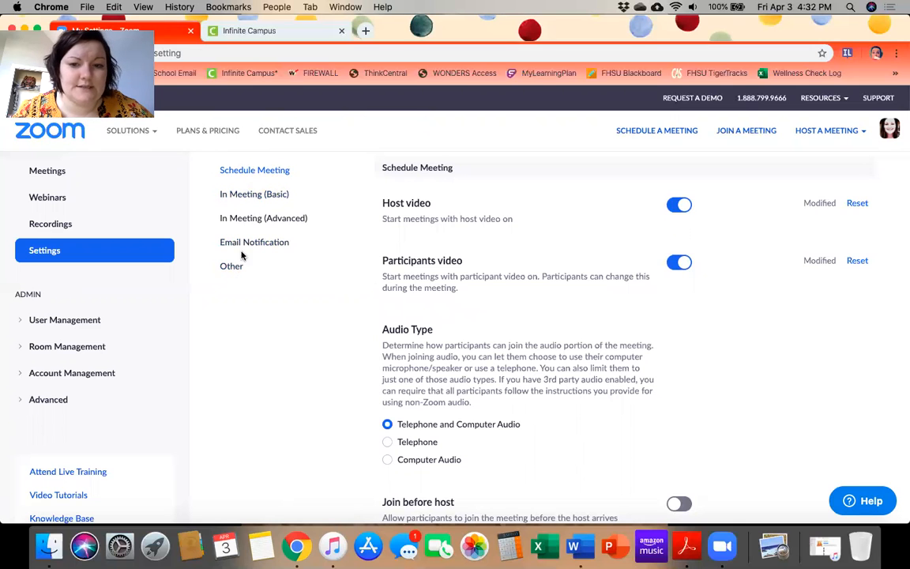
pyautogui.scroll(-15, 382, 367)
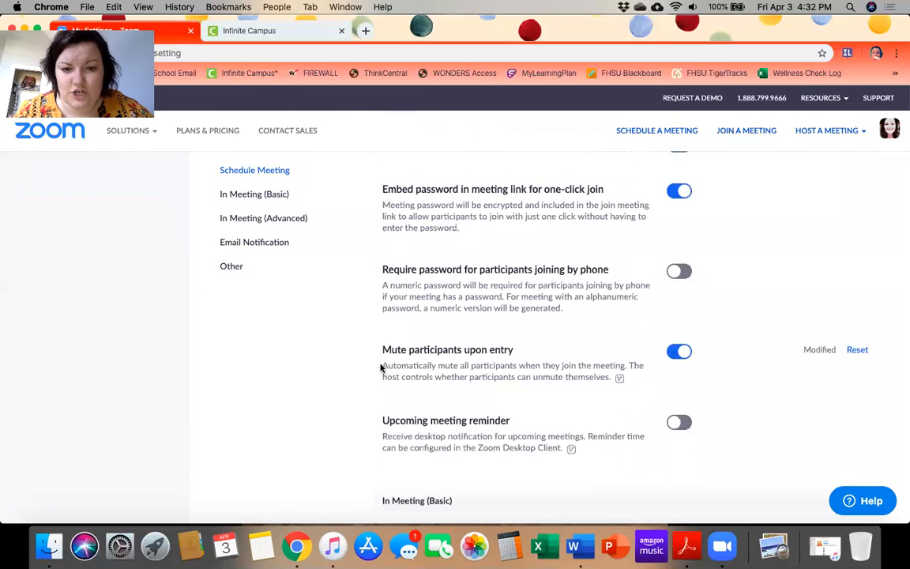
pyautogui.scroll(-20, 542, 371)
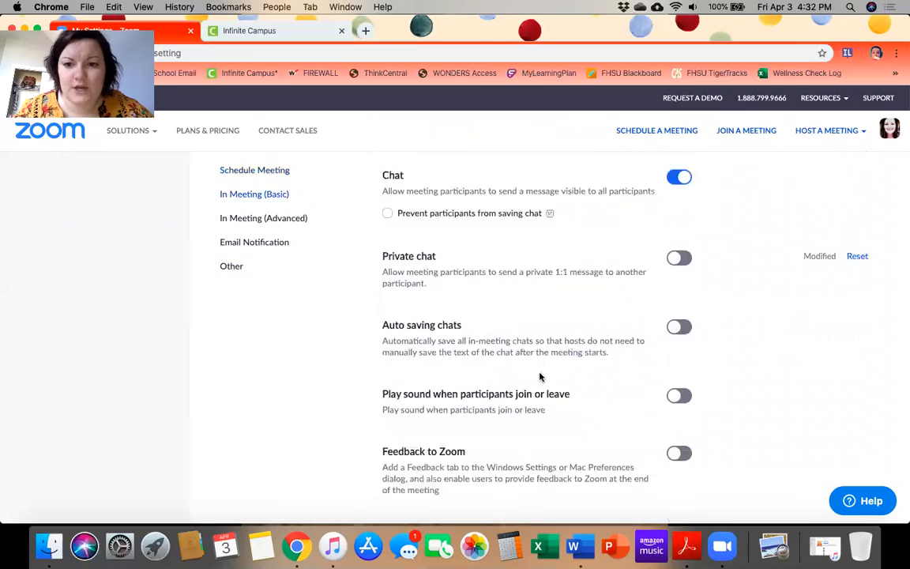
pyautogui.scroll(20, 539, 377)
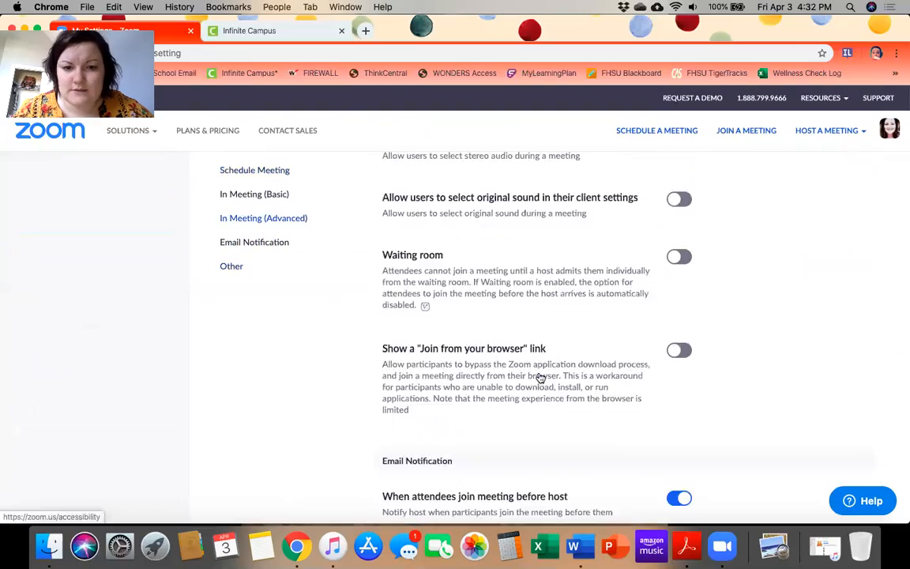
pyautogui.scroll(10, 539, 377)
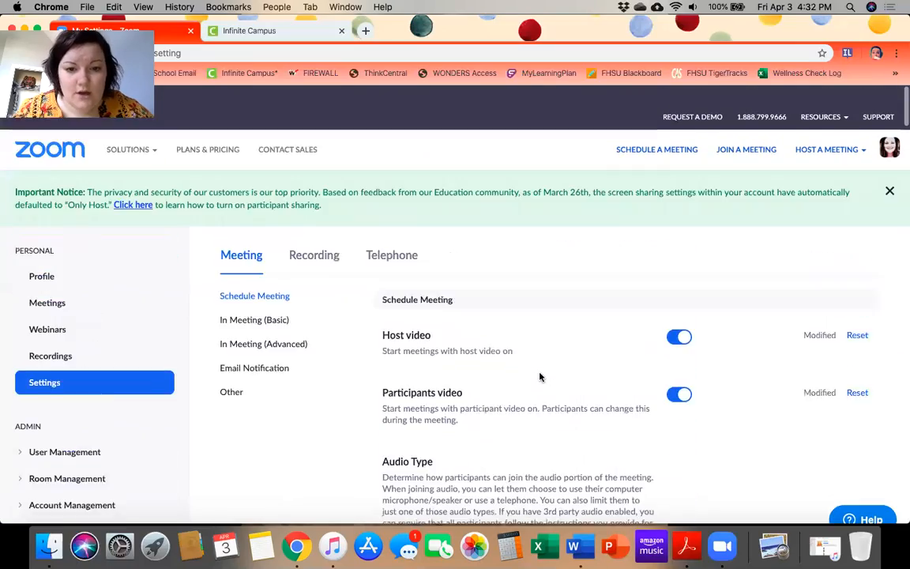
pyautogui.click(655, 132)
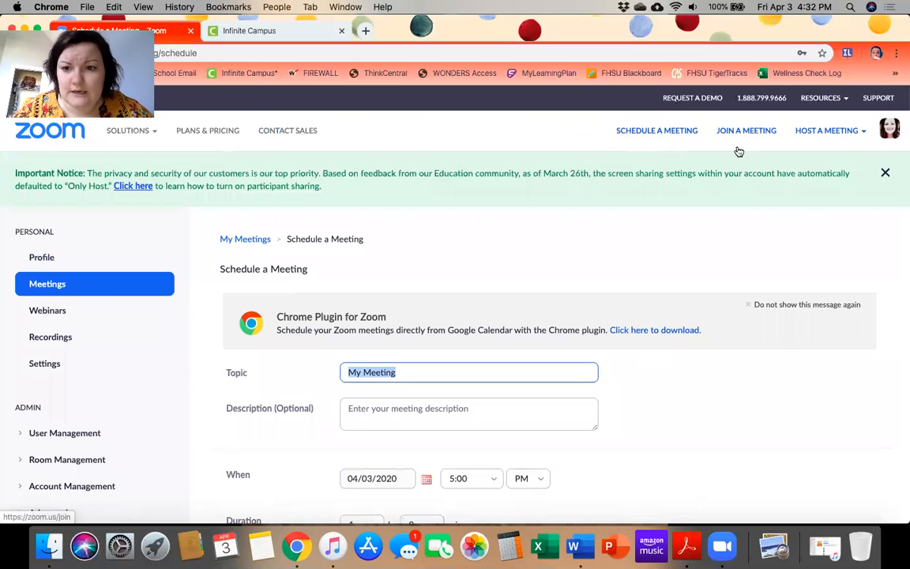
# From the Meetings list, delete all occurrences of the recurring Test meeting, leaving 28 class meetings
pyautogui.moveTo(150, 133)
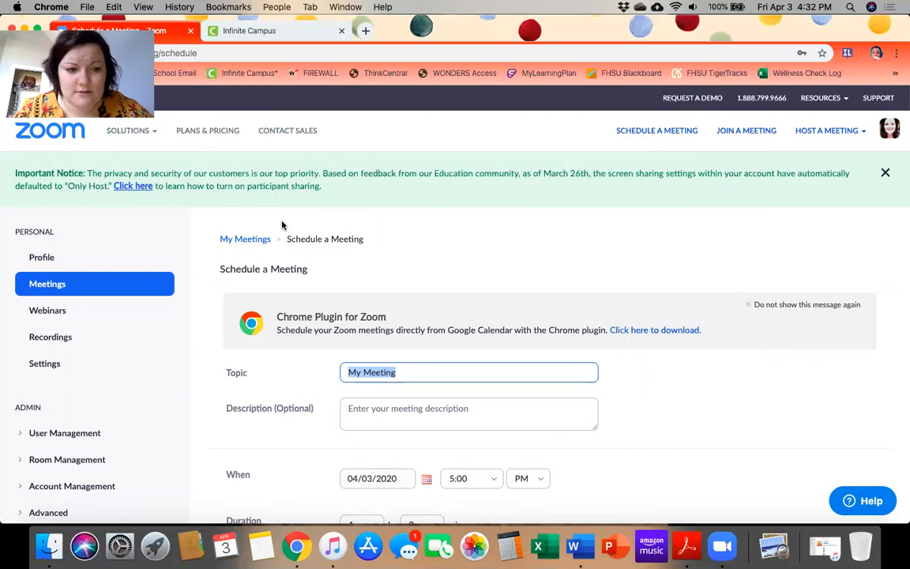
pyautogui.click(106, 283)
pyautogui.scroll(-2, 347, 351)
pyautogui.click(833, 299)
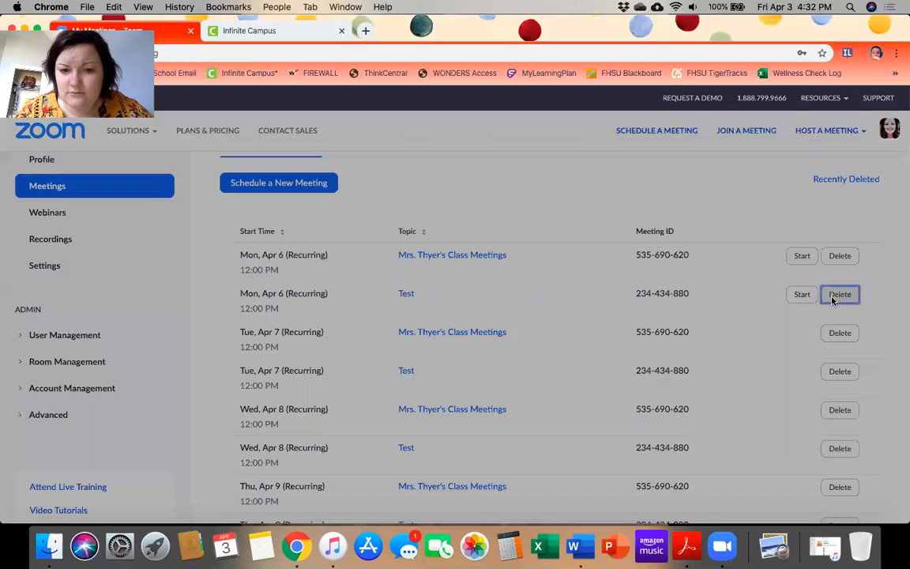
pyautogui.click(520, 364)
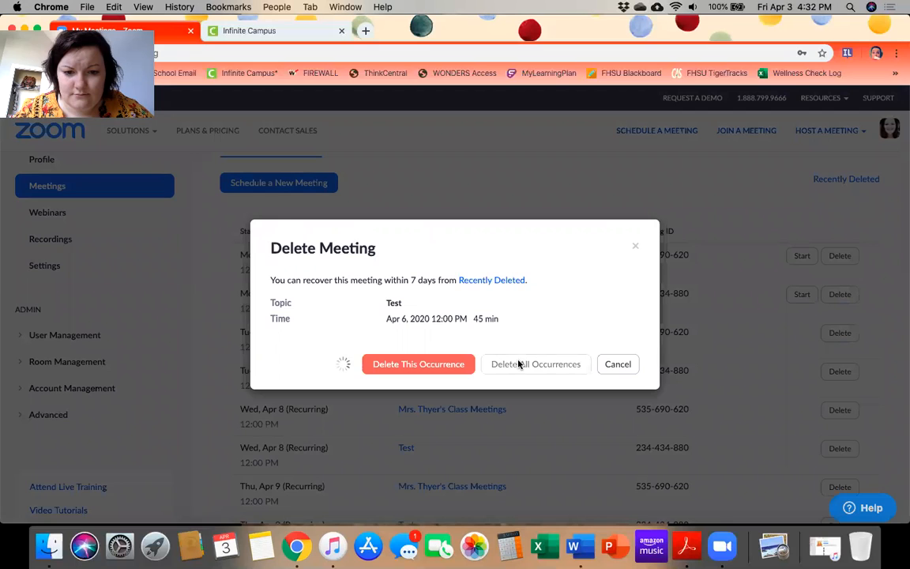
pyautogui.scroll(-5, 518, 364)
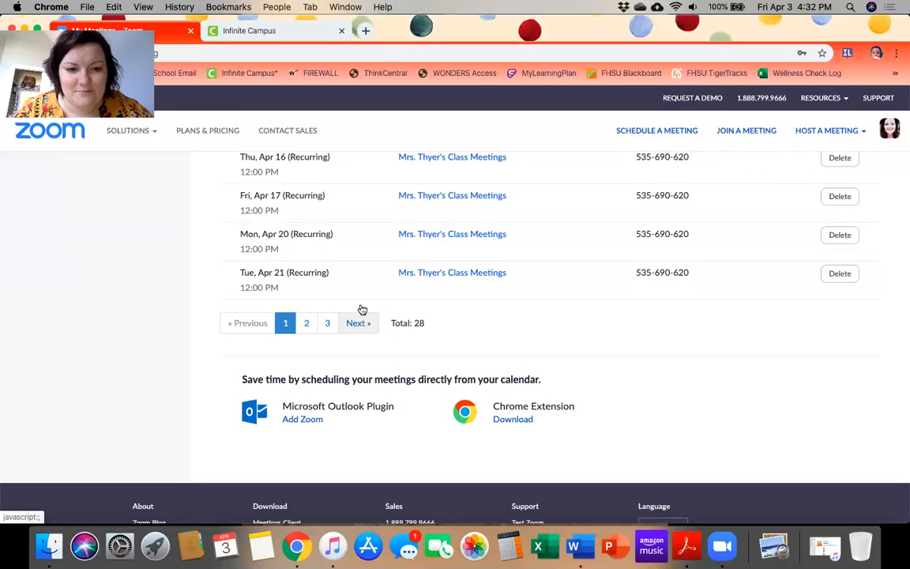
pyautogui.scroll(5, 359, 309)
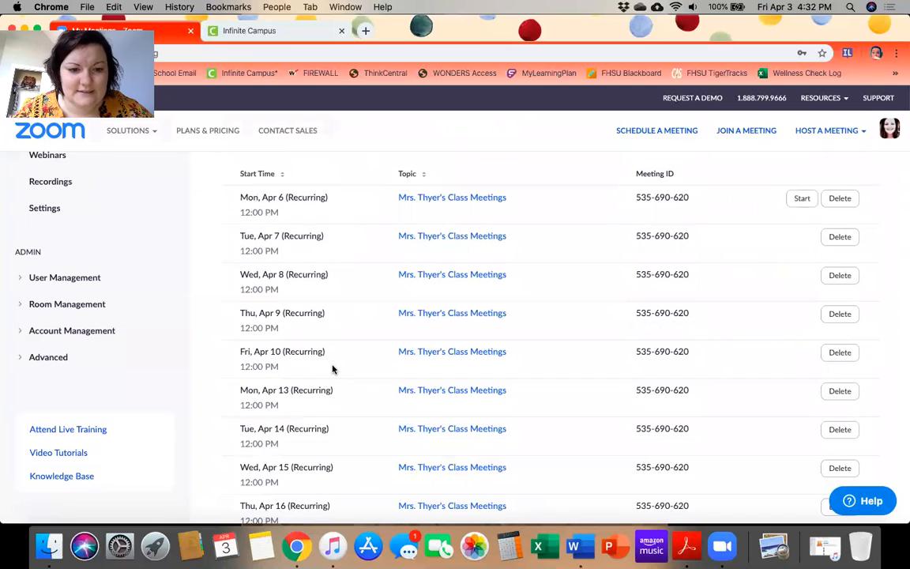
pyautogui.scroll(-2, 333, 368)
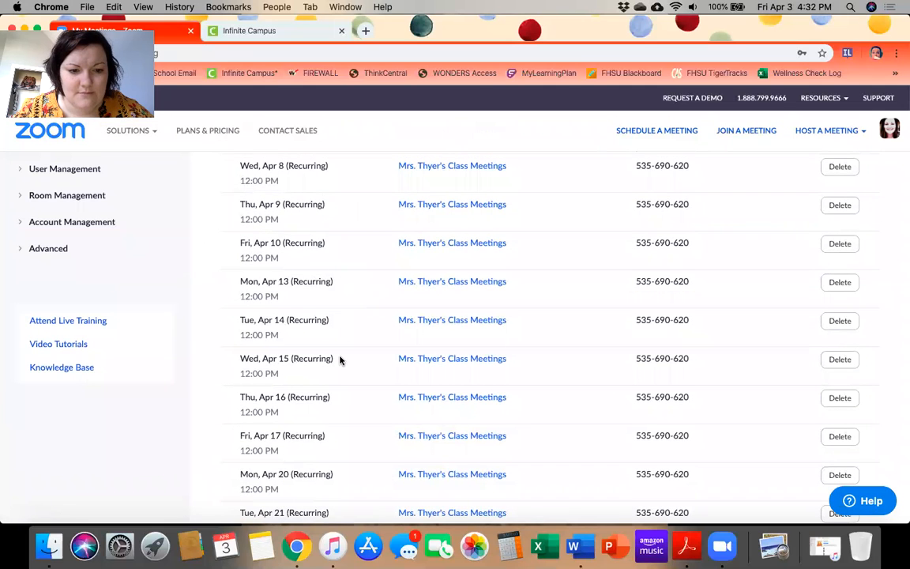
pyautogui.scroll(-1, 340, 361)
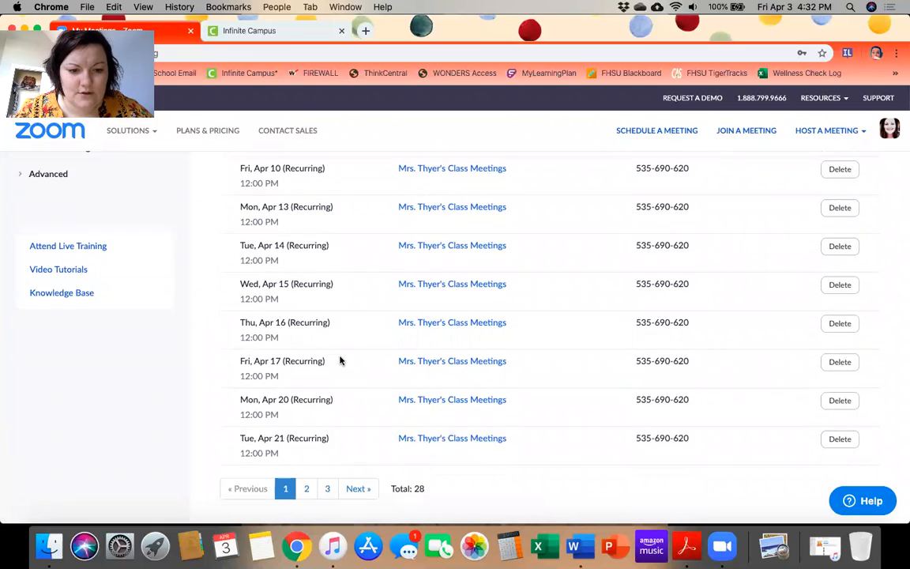
pyautogui.scroll(-1, 340, 379)
pyautogui.click(351, 426)
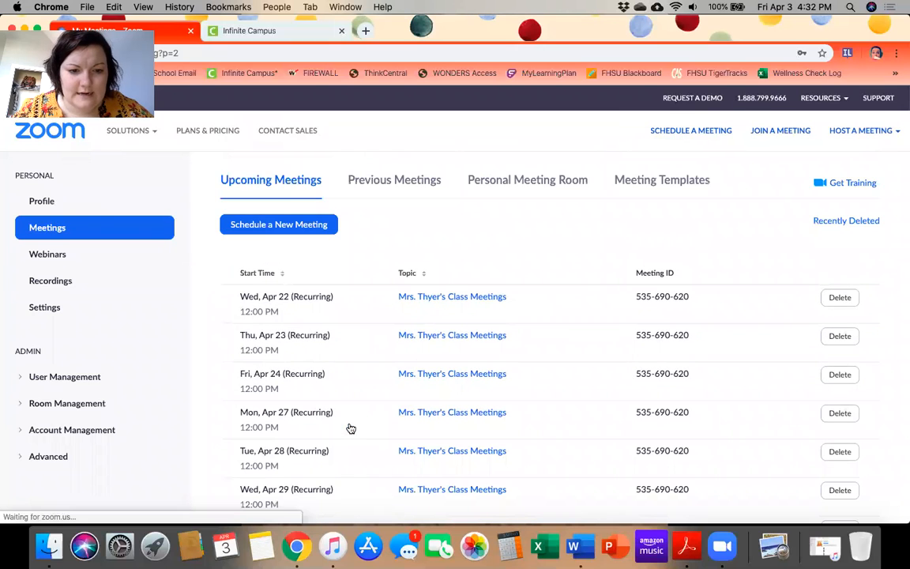
pyautogui.scroll(-5, 350, 428)
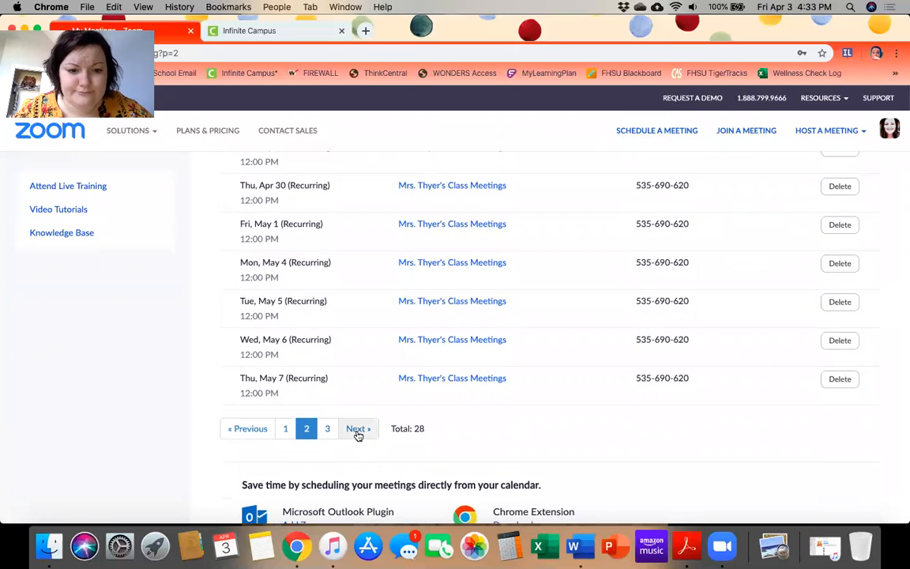
pyautogui.click(355, 430)
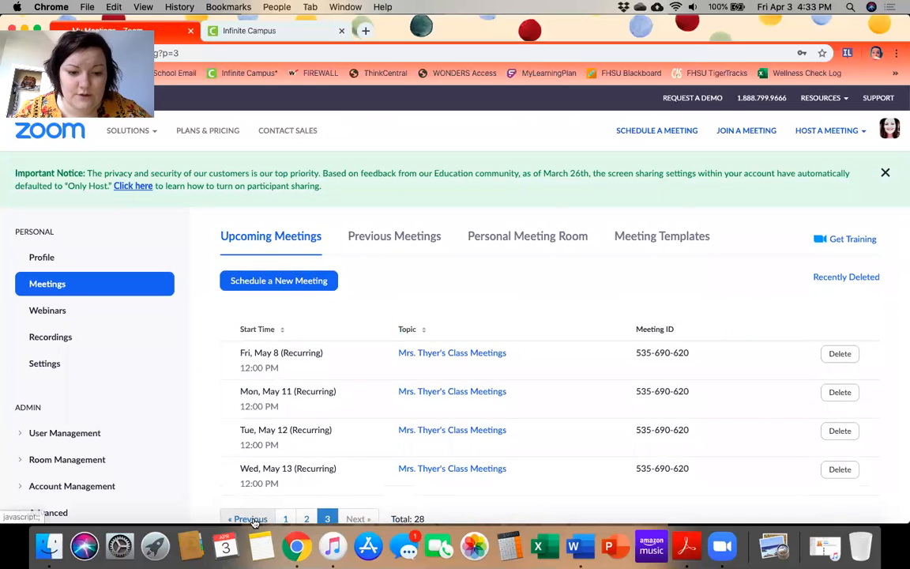
pyautogui.click(251, 518)
pyautogui.scroll(-8, 195, 439)
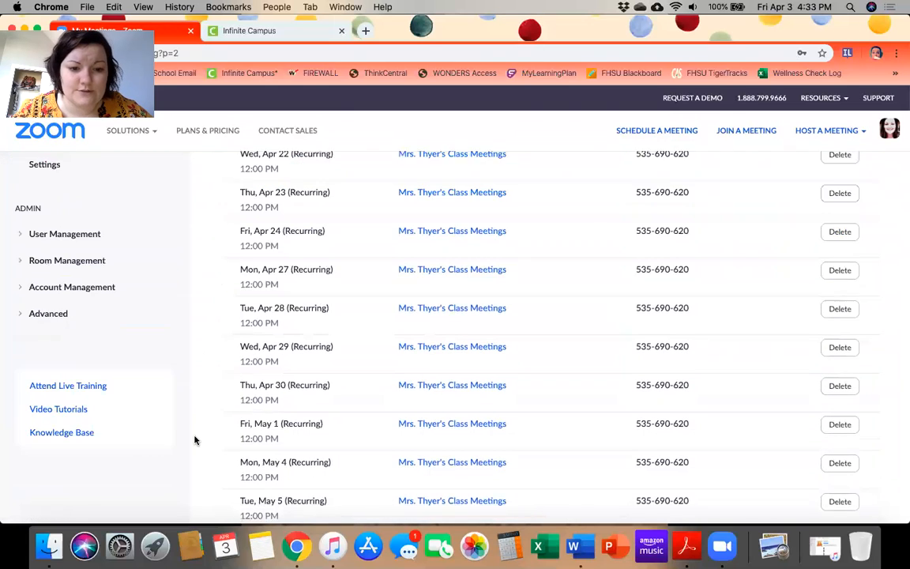
pyautogui.click(245, 364)
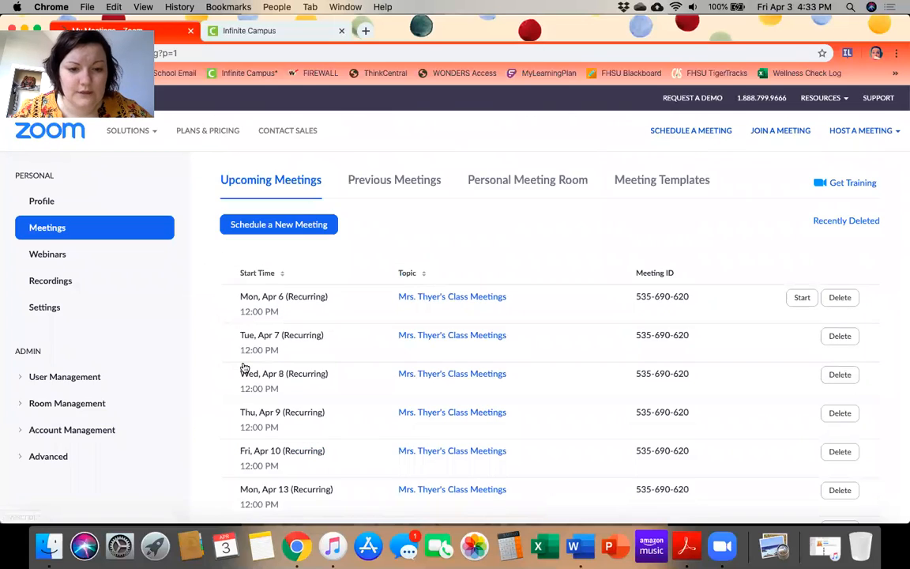
pyautogui.scroll(-9, 324, 369)
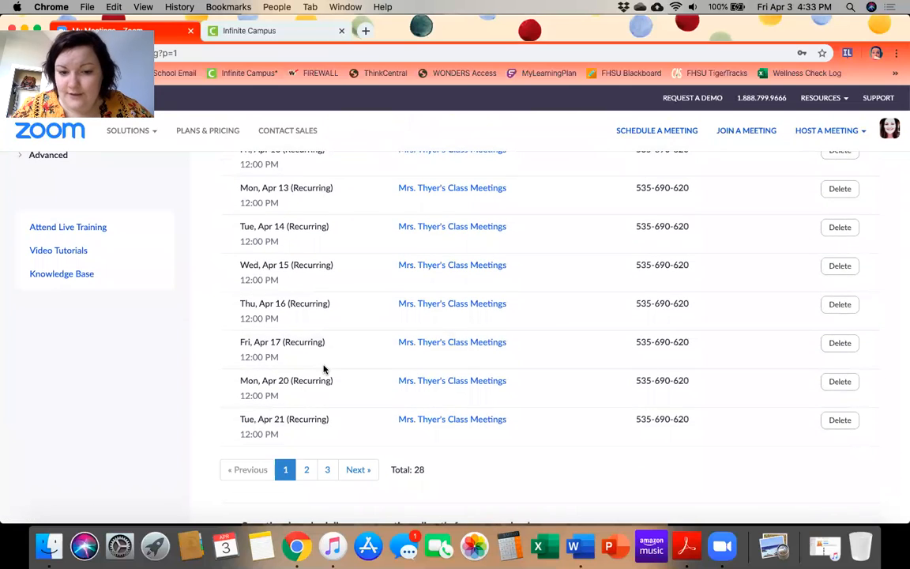
pyautogui.scroll(-2, 323, 369)
pyautogui.scroll(12, 456, 357)
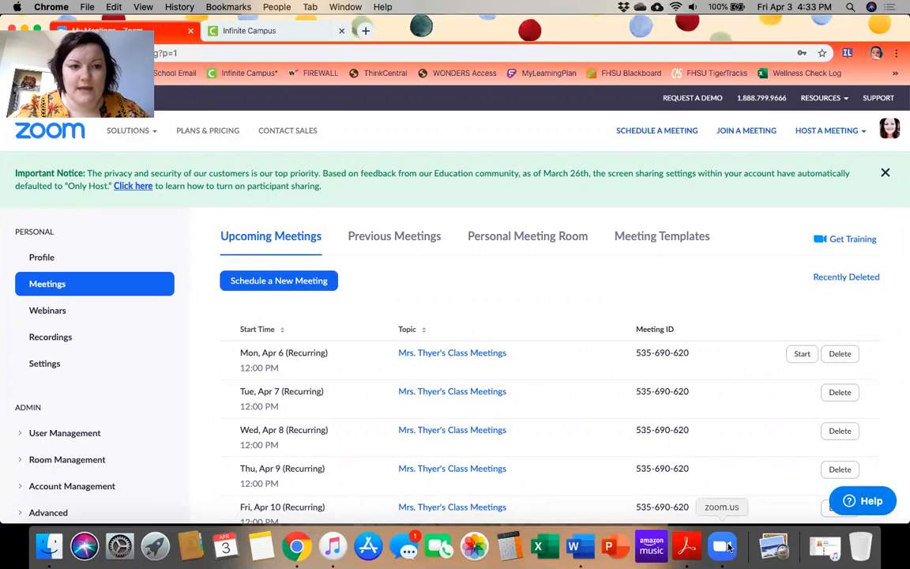
# Switch to the Zoom app and back to Chrome, then close the Important Notice banner
pyautogui.click(728, 545)
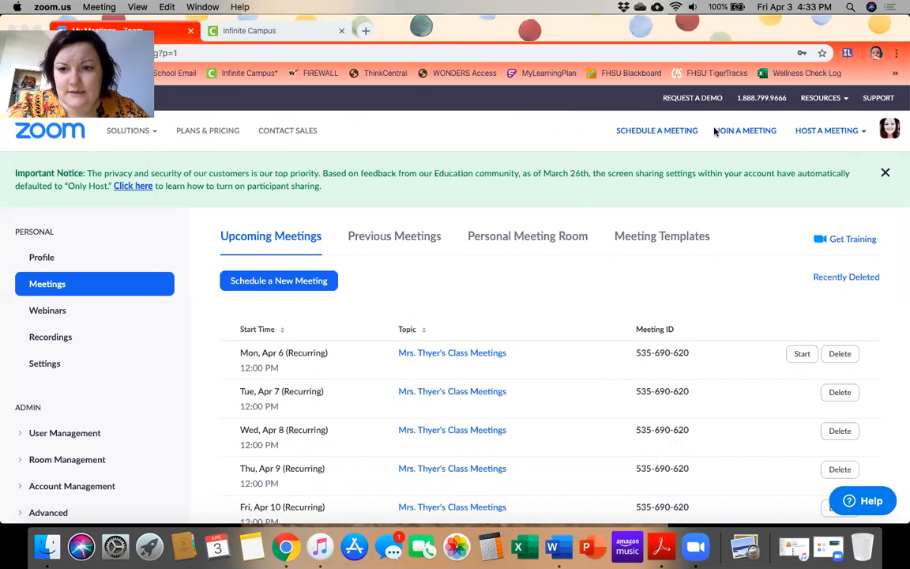
pyautogui.click(733, 147)
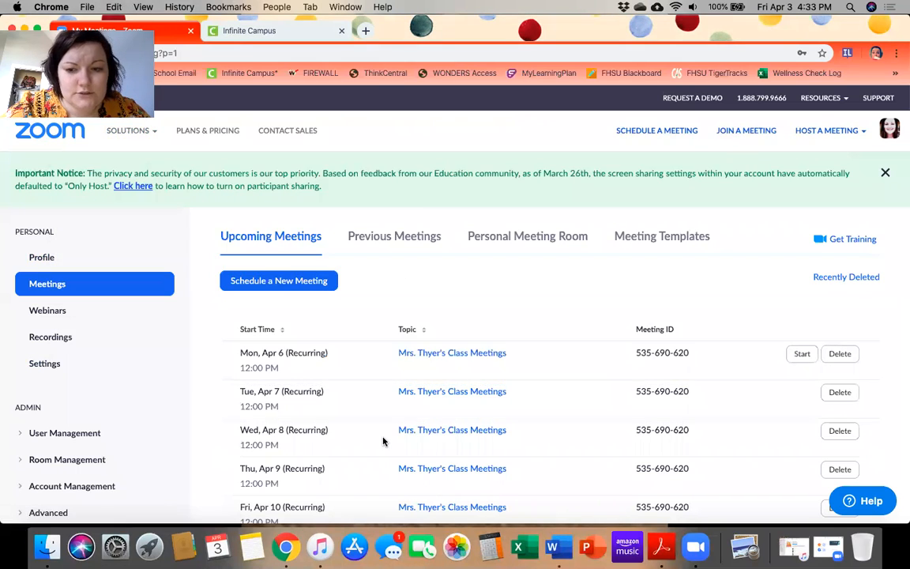
pyautogui.click(884, 172)
pyautogui.scroll(-10, 559, 331)
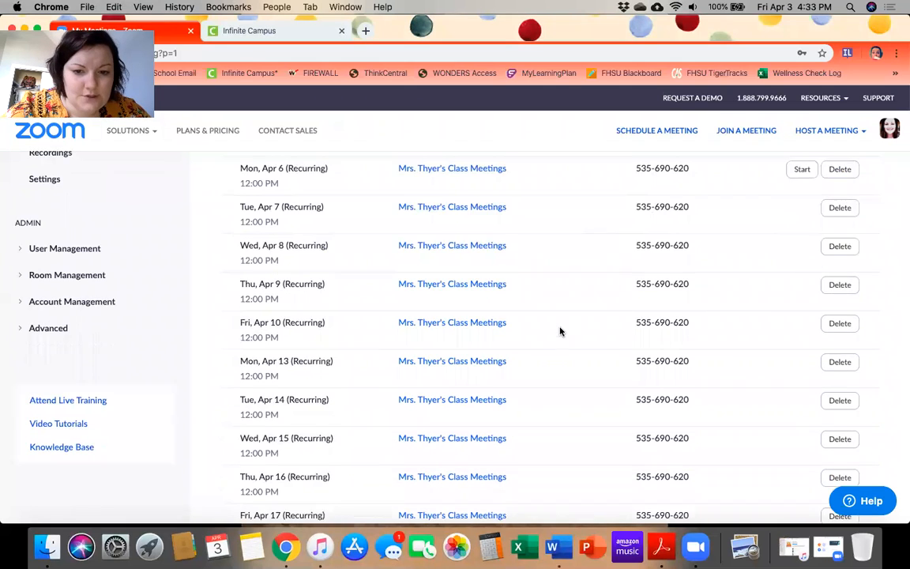